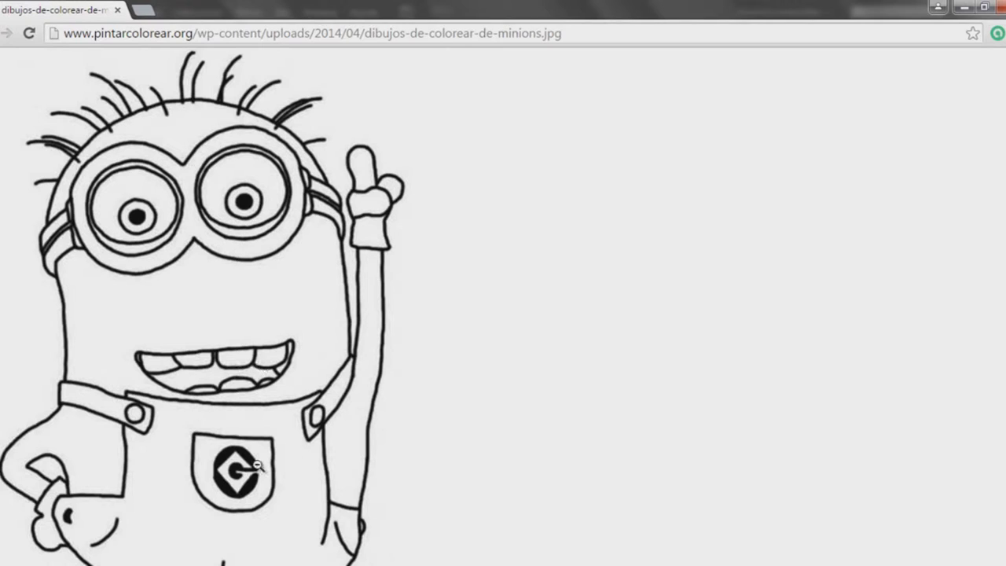
Step: Copy the minion line-art image from the Chrome web page
{"action": "right_click", "coordinate": [232, 285]}
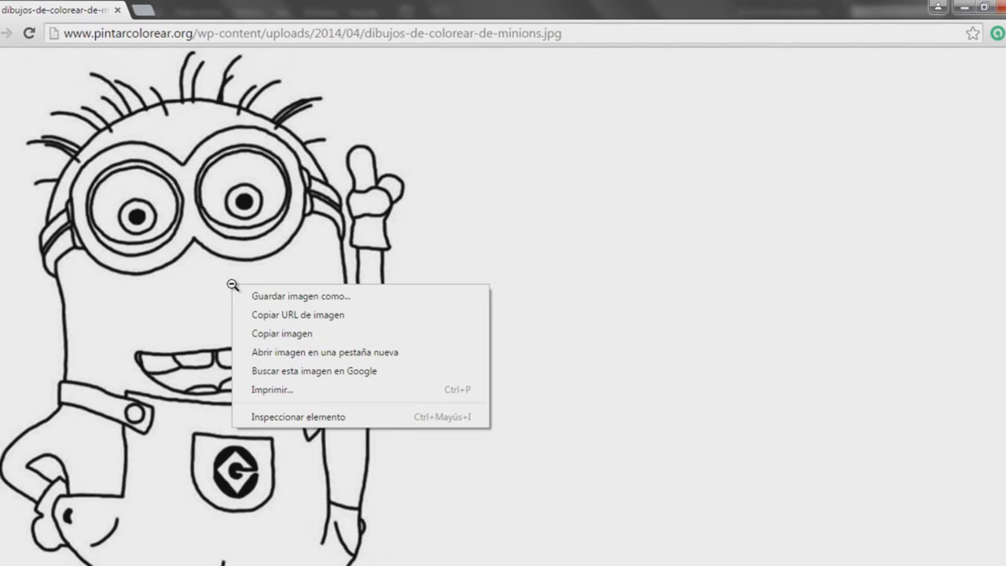
{"action": "left_click", "coordinate": [265, 335]}
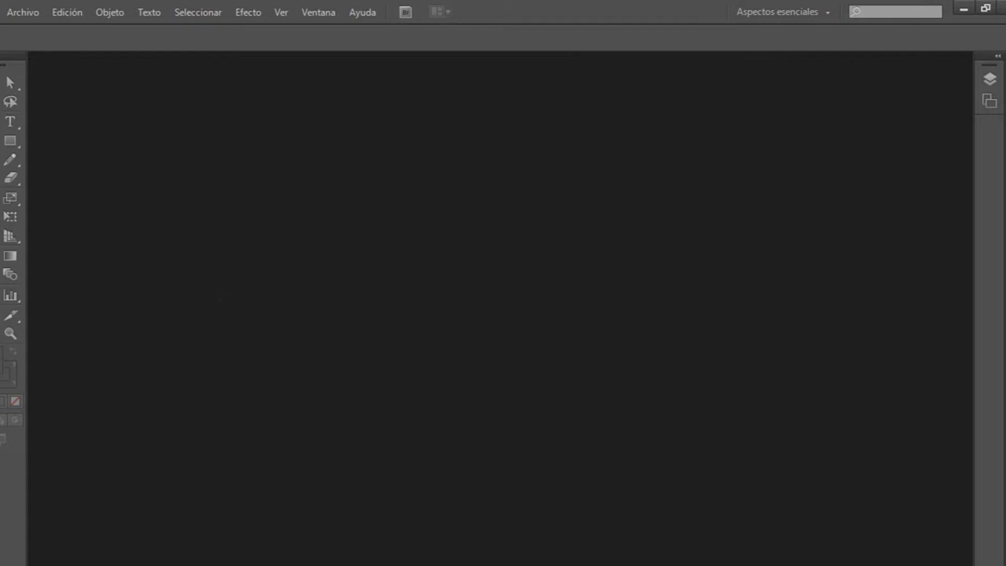
Step: Create a new blank A4 landscape document, 841,89 × 595,28 px in RGB
{"action": "left_click", "coordinate": [11, 11]}
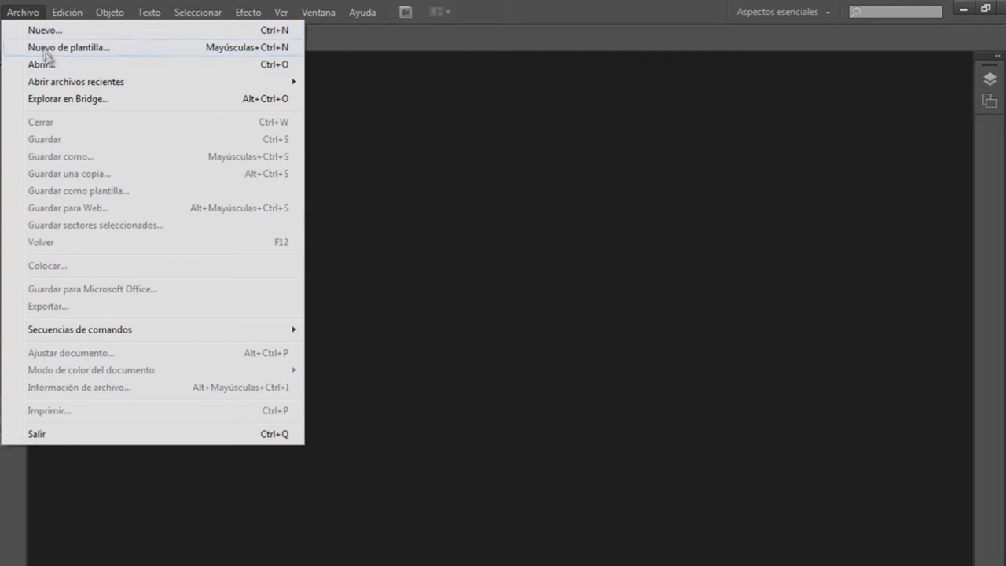
{"action": "left_click", "coordinate": [60, 32]}
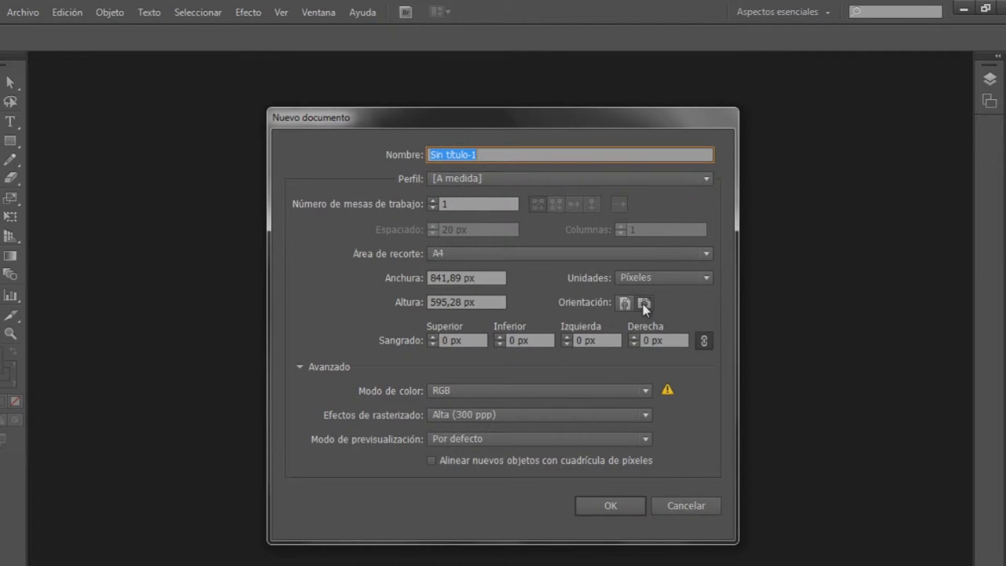
{"action": "left_click", "coordinate": [644, 305]}
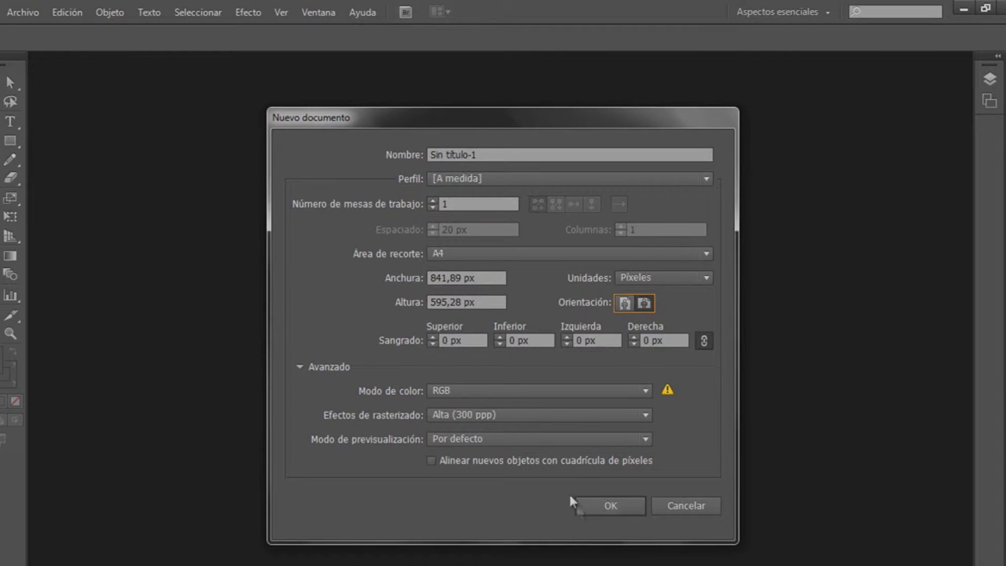
{"action": "left_click", "coordinate": [612, 506]}
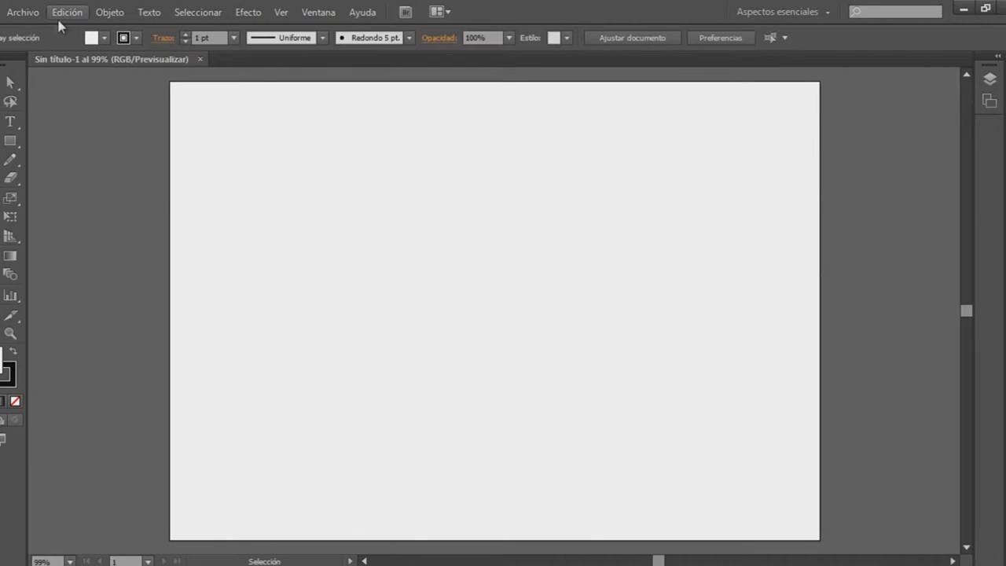
{"action": "left_click", "coordinate": [60, 19]}
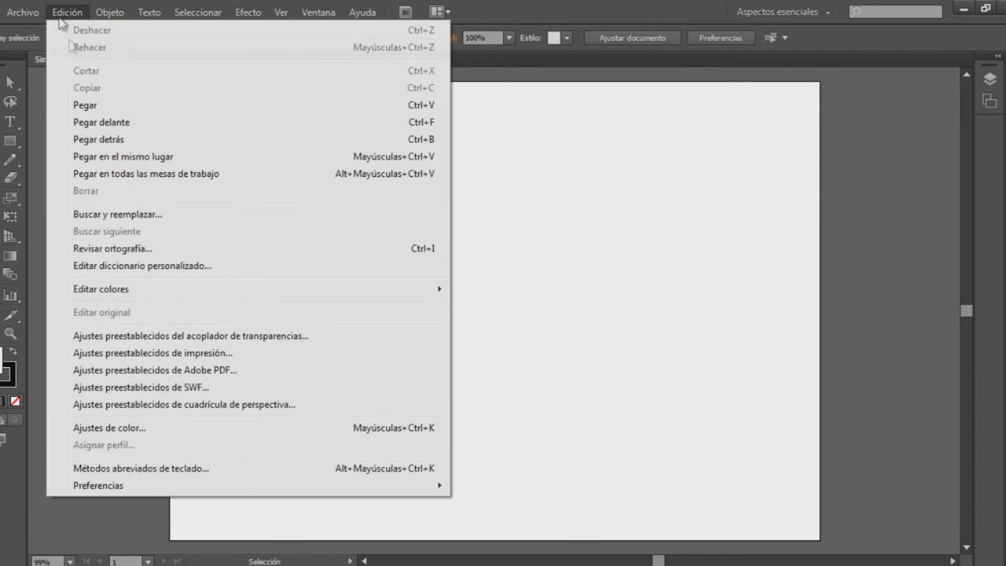
Step: Paste the copied minion image onto the artboard and shrink it from its top-right corner
{"action": "left_click", "coordinate": [96, 104]}
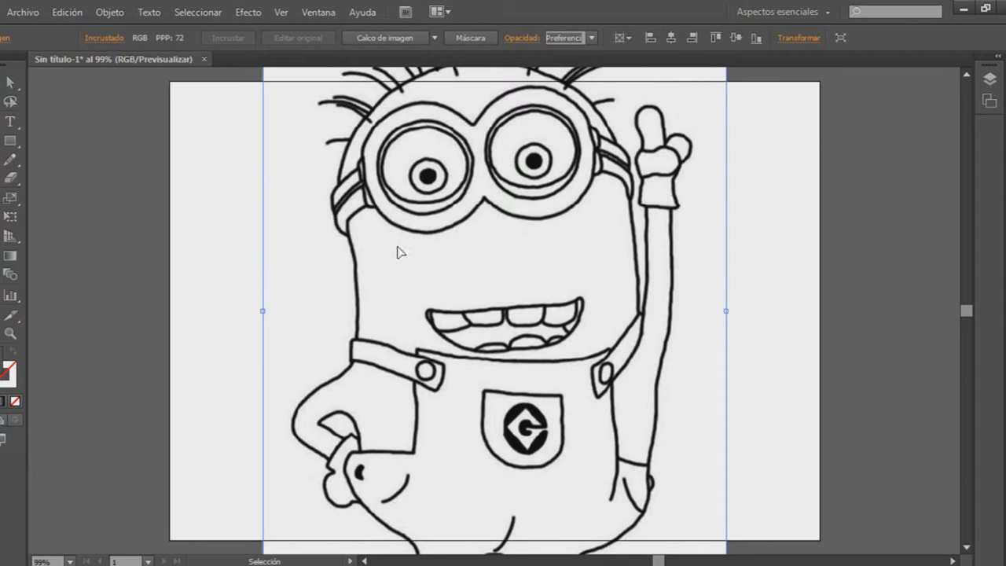
{"action": "scroll", "coordinate": [477, 204], "scroll_direction": "up", "scroll_amount": 2}
{"action": "scroll", "coordinate": [555, 225], "scroll_direction": "up", "scroll_amount": 2}
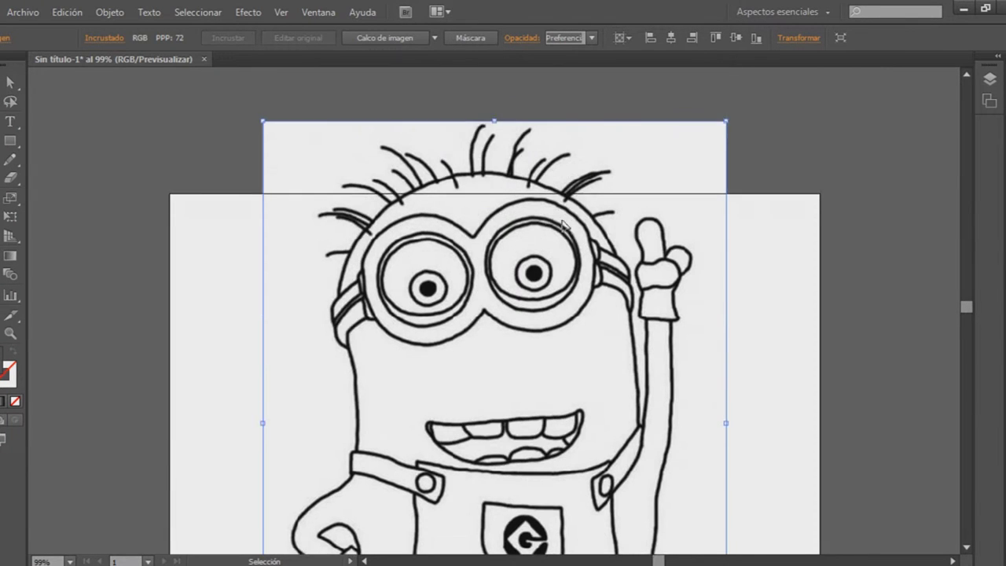
{"action": "scroll", "coordinate": [556, 225], "scroll_direction": "up", "scroll_amount": 1}
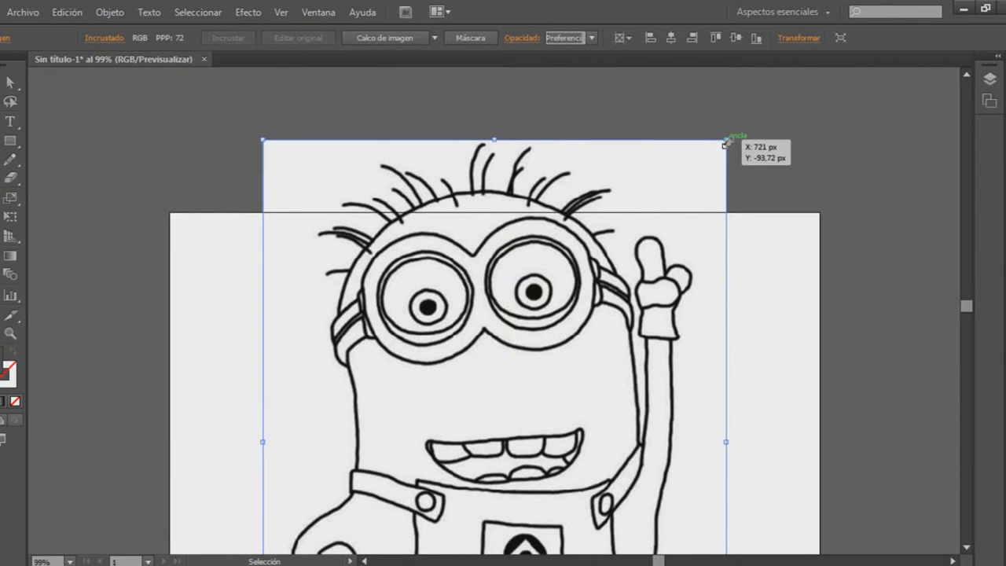
{"action": "left_click_drag", "start_coordinate": [725, 142], "coordinate": [669, 215]}
Step: Shrink the minion image further and centre it on the landscape page
{"action": "scroll", "coordinate": [653, 219], "scroll_direction": "down", "scroll_amount": 2}
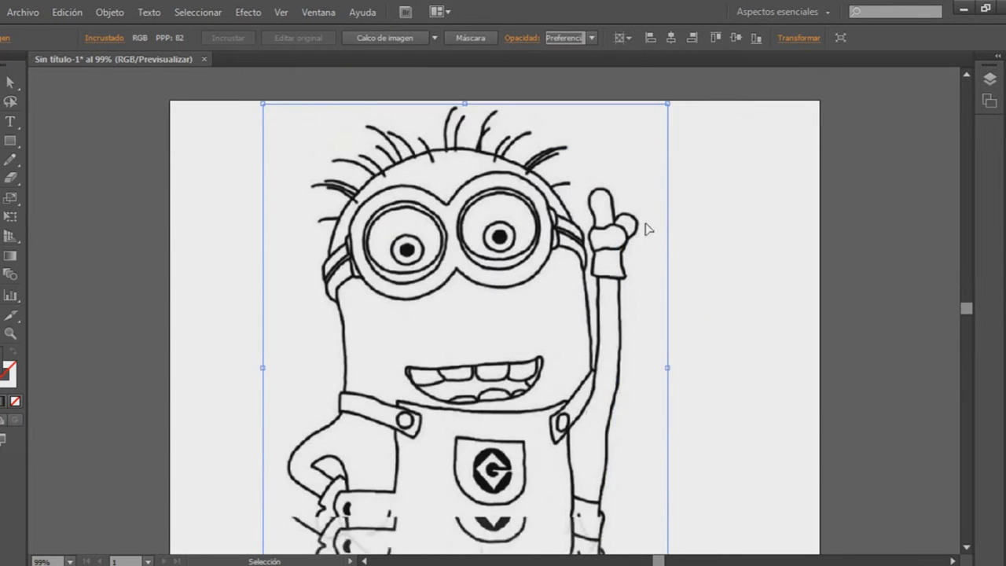
{"action": "scroll", "coordinate": [652, 346], "scroll_direction": "down", "scroll_amount": 2}
{"action": "left_click_drag", "start_coordinate": [668, 519], "coordinate": [629, 442]}
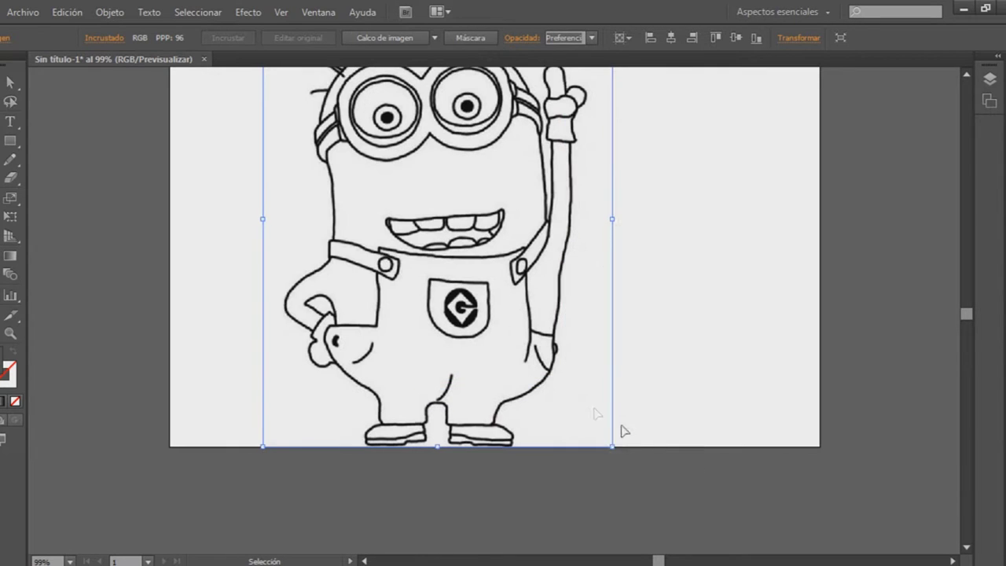
{"action": "left_click_drag", "start_coordinate": [554, 394], "coordinate": [606, 395]}
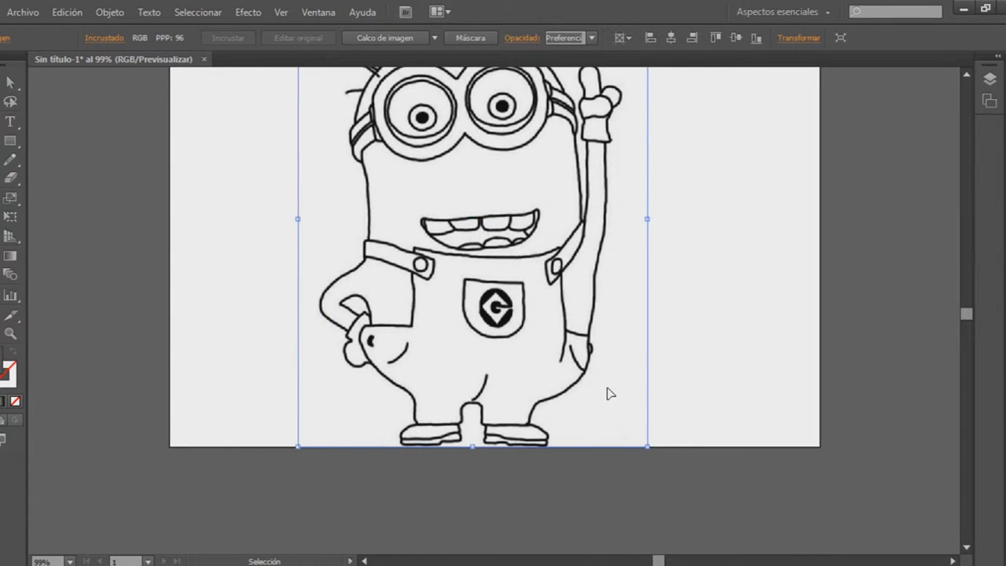
{"action": "scroll", "coordinate": [609, 394], "scroll_direction": "up", "scroll_amount": 1}
{"action": "scroll", "coordinate": [614, 396], "scroll_direction": "up", "scroll_amount": 1}
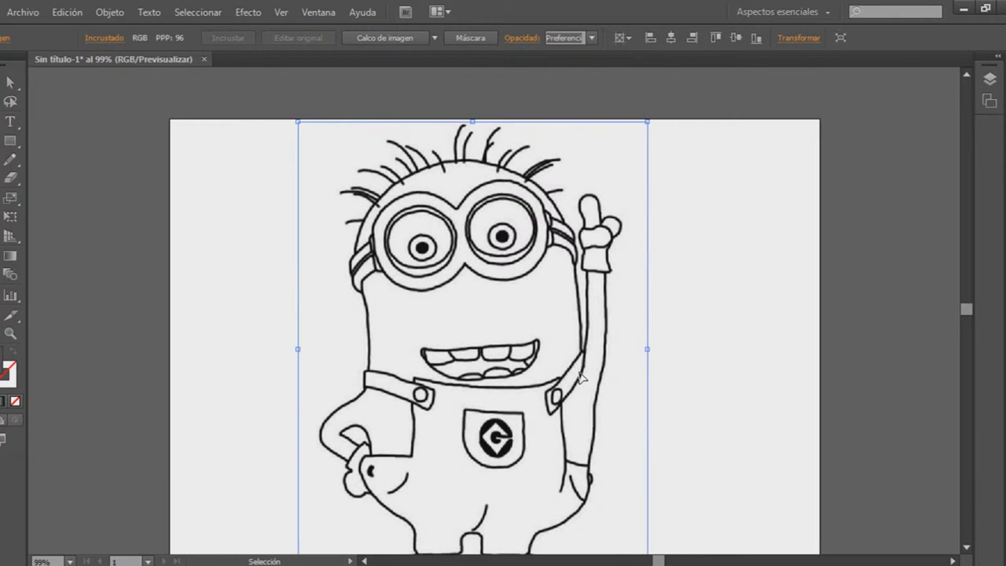
{"action": "scroll", "coordinate": [236, 314], "scroll_direction": "down", "scroll_amount": 1}
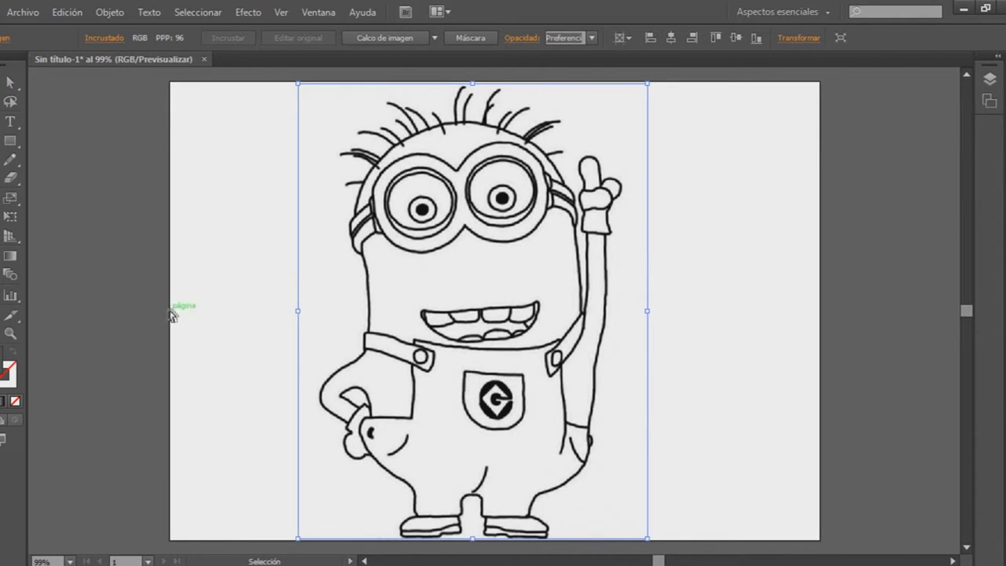
{"action": "left_click", "coordinate": [144, 315]}
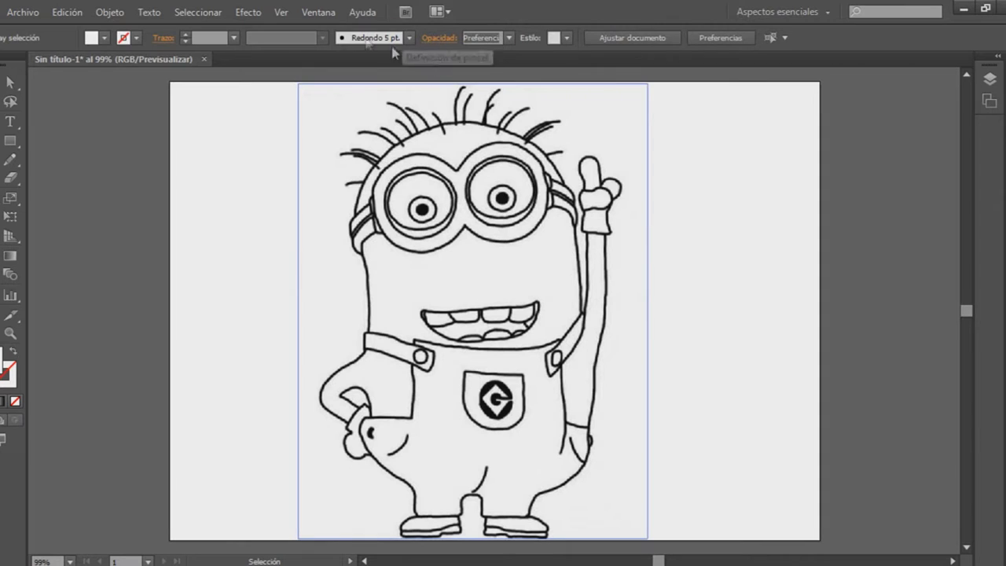
{"action": "left_click", "coordinate": [485, 132]}
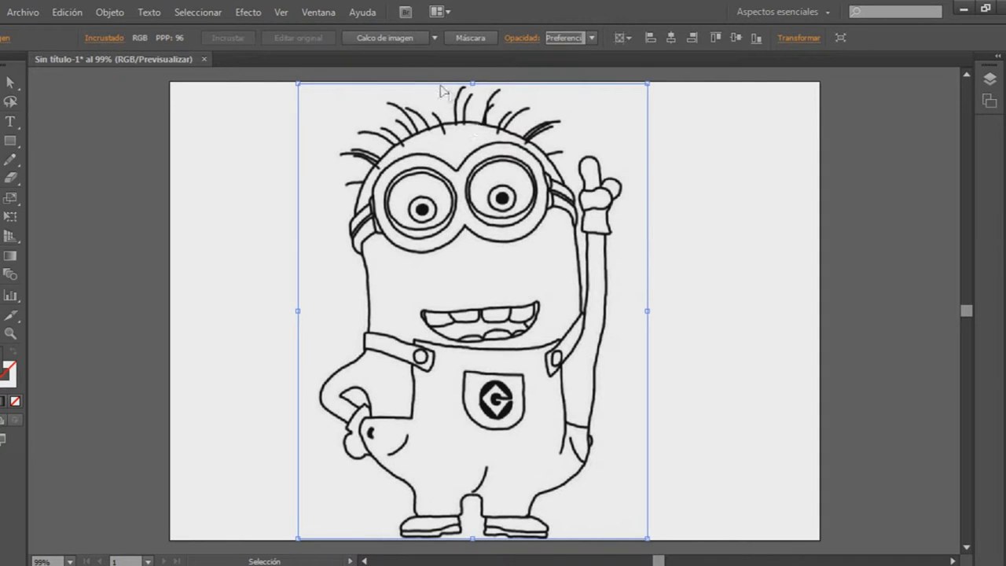
Step: Image-trace the minion into black-outline vector lines and zoom in to check them
{"action": "left_click", "coordinate": [397, 40]}
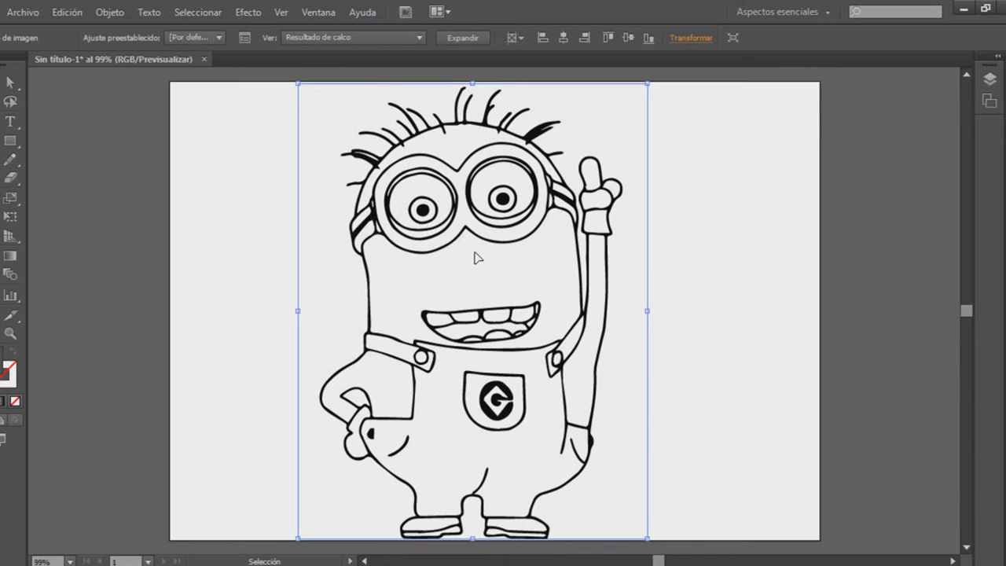
{"action": "scroll", "coordinate": [480, 253], "scroll_direction": "up", "scroll_amount": 2}
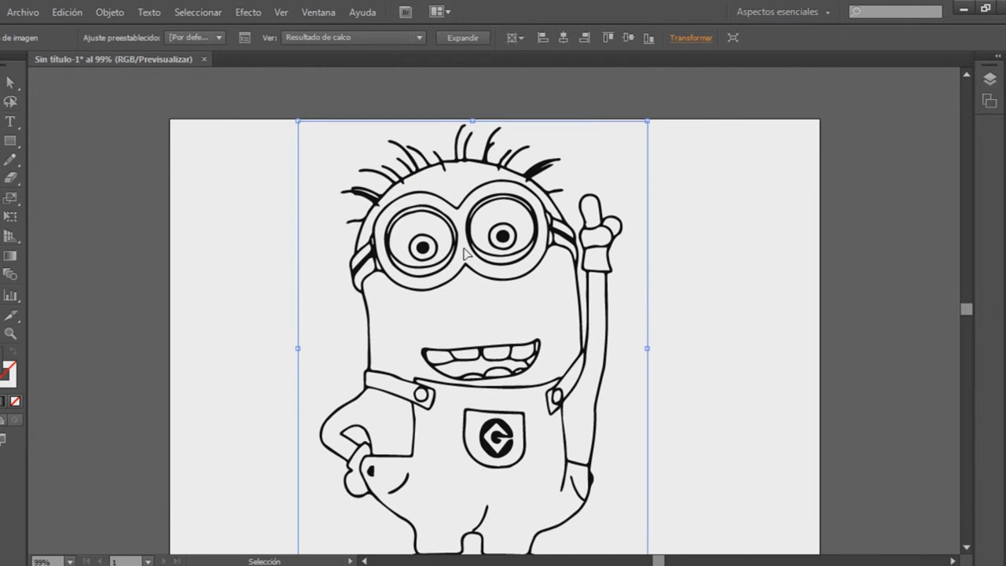
{"action": "scroll", "coordinate": [464, 253], "scroll_direction": "up", "scroll_amount": 3}
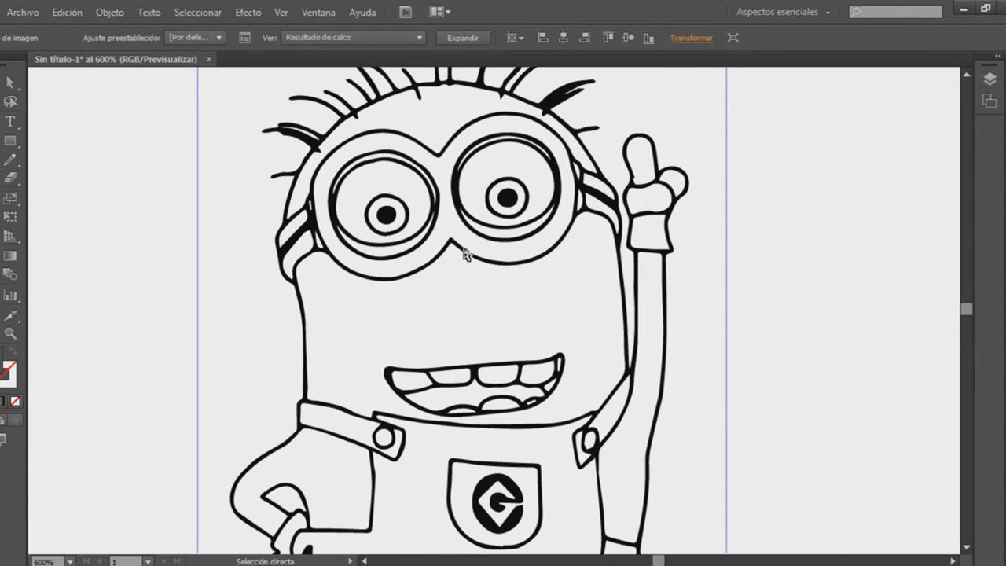
{"action": "scroll", "coordinate": [464, 253], "scroll_direction": "up", "scroll_amount": 2}
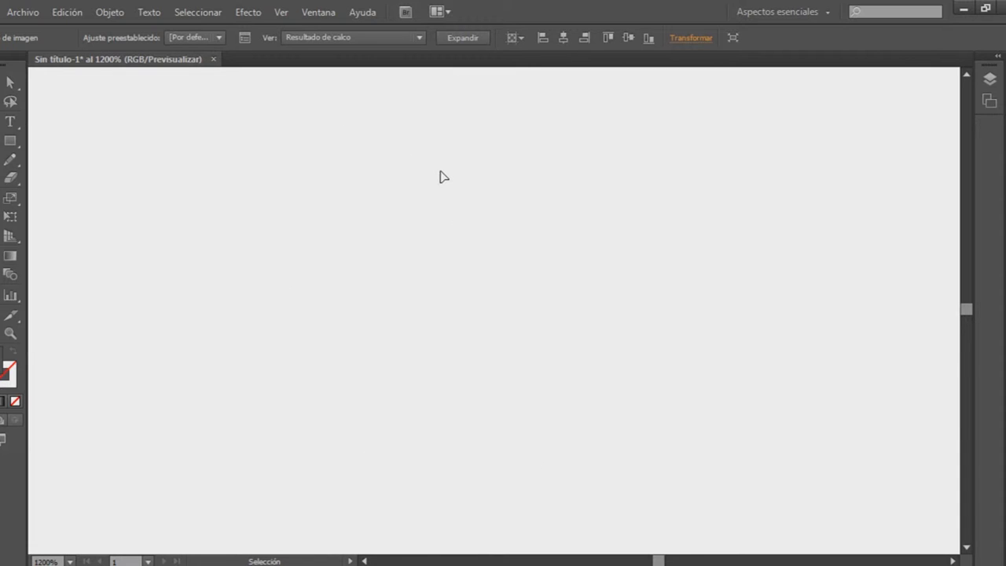
{"action": "scroll", "coordinate": [430, 188], "scroll_direction": "up", "scroll_amount": 3}
{"action": "scroll", "coordinate": [418, 202], "scroll_direction": "up", "scroll_amount": 2}
{"action": "scroll", "coordinate": [407, 222], "scroll_direction": "up", "scroll_amount": 2}
{"action": "scroll", "coordinate": [332, 281], "scroll_direction": "up", "scroll_amount": 1}
{"action": "scroll", "coordinate": [332, 270], "scroll_direction": "up", "scroll_amount": 2}
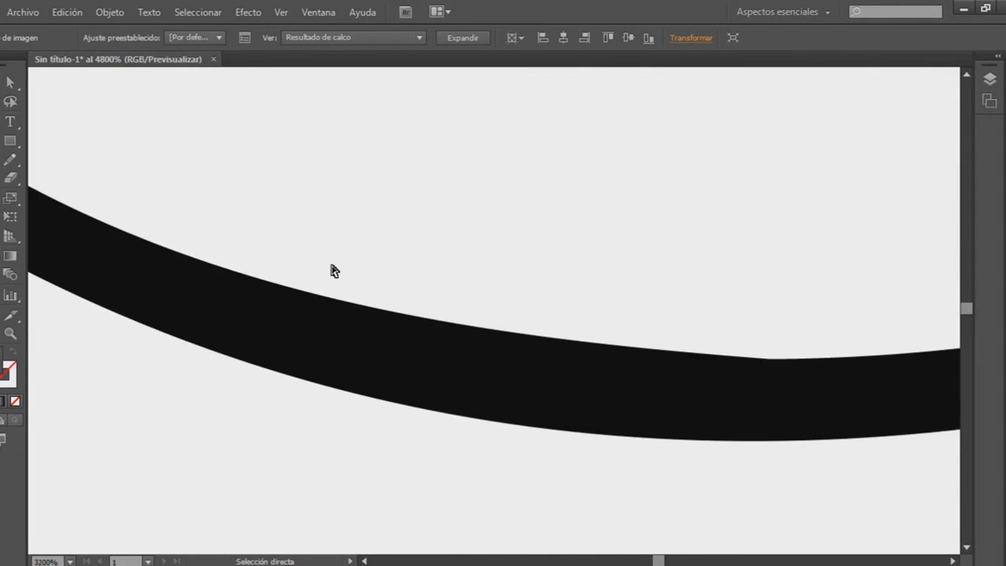
{"action": "scroll", "coordinate": [332, 270], "scroll_direction": "up", "scroll_amount": 2}
{"action": "scroll", "coordinate": [332, 271], "scroll_direction": "down", "scroll_amount": 4}
{"action": "scroll", "coordinate": [332, 270], "scroll_direction": "down", "scroll_amount": 3}
{"action": "scroll", "coordinate": [331, 270], "scroll_direction": "down", "scroll_amount": 1}
{"action": "scroll", "coordinate": [331, 270], "scroll_direction": "down", "scroll_amount": 2}
{"action": "scroll", "coordinate": [332, 270], "scroll_direction": "down", "scroll_amount": 1}
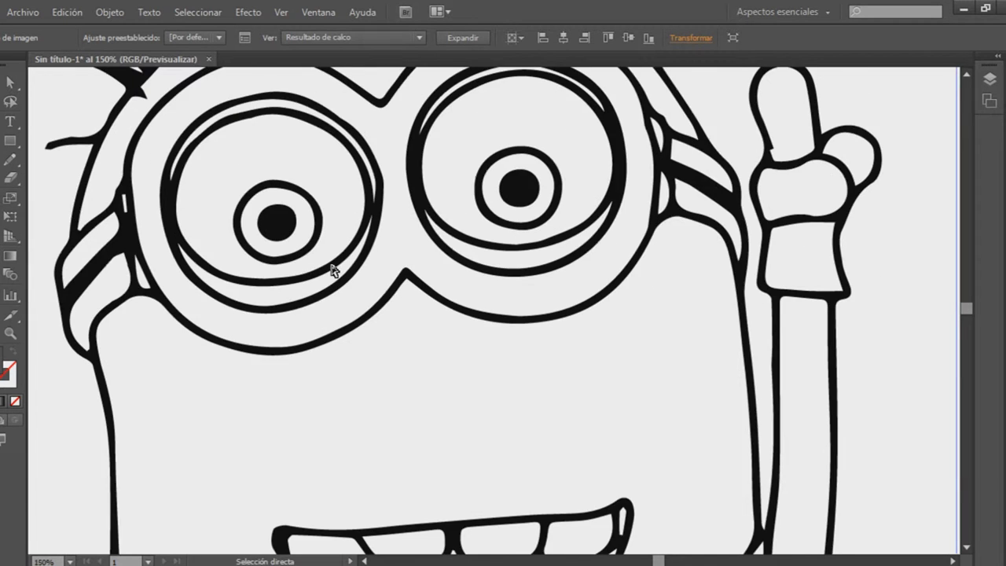
{"action": "scroll", "coordinate": [331, 271], "scroll_direction": "down", "scroll_amount": 2}
{"action": "scroll", "coordinate": [332, 271], "scroll_direction": "up", "scroll_amount": 1}
{"action": "scroll", "coordinate": [332, 270], "scroll_direction": "up", "scroll_amount": 1}
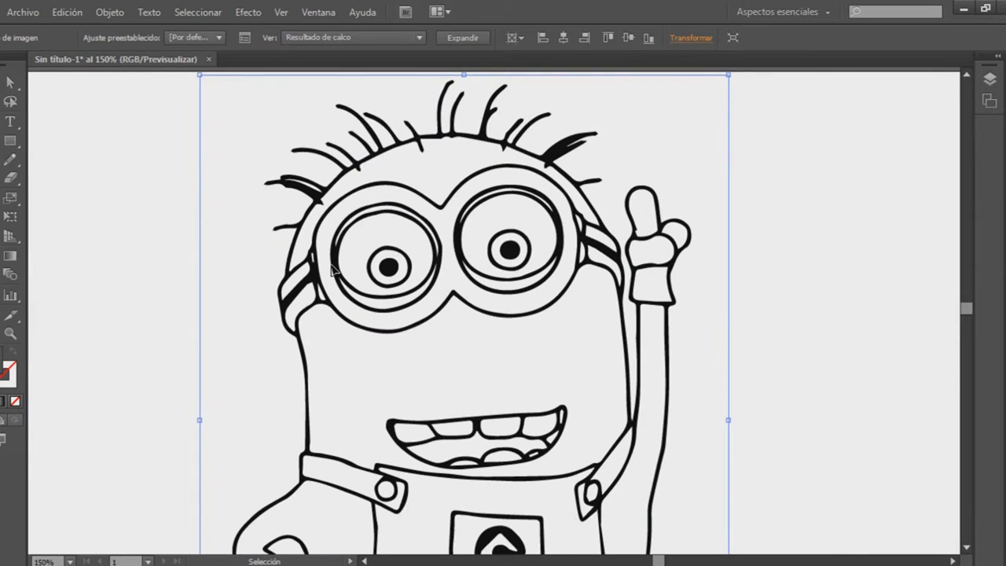
{"action": "scroll", "coordinate": [332, 270], "scroll_direction": "down", "scroll_amount": 1}
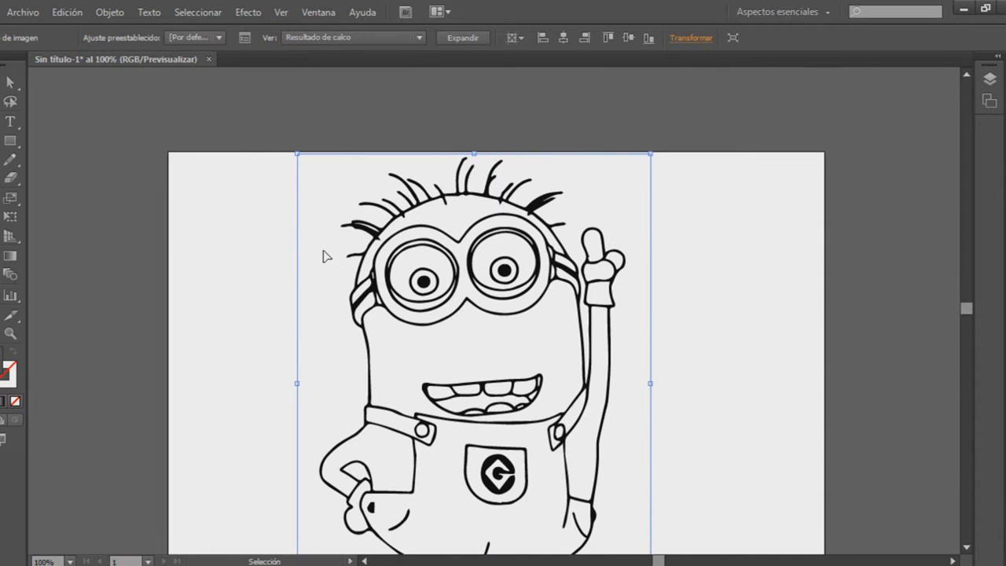
Step: Expand the image trace into editable vector paths
{"action": "left_click", "coordinate": [464, 38]}
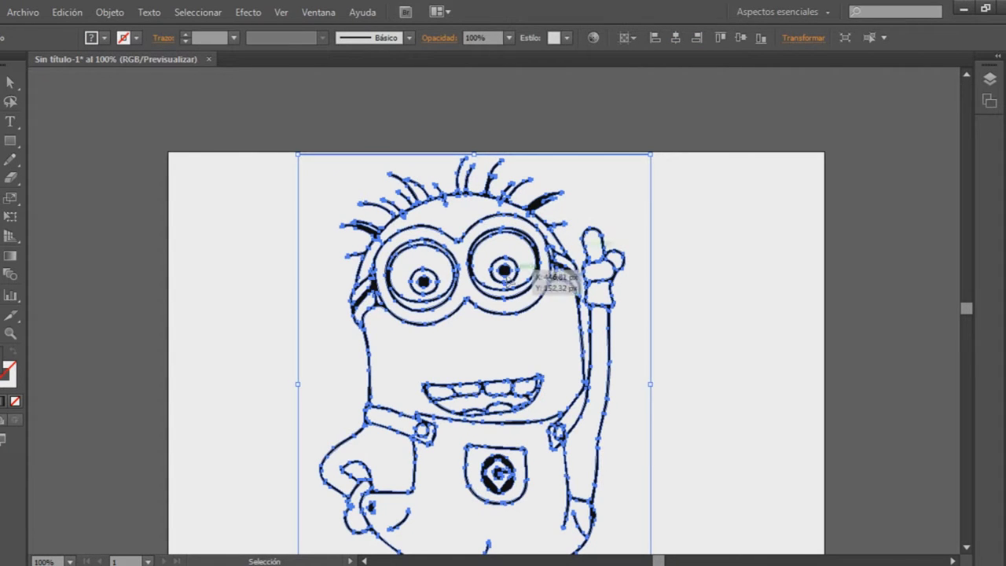
{"action": "scroll", "coordinate": [494, 314], "scroll_direction": "down", "scroll_amount": 3}
{"action": "scroll", "coordinate": [493, 333], "scroll_direction": "down", "scroll_amount": 2}
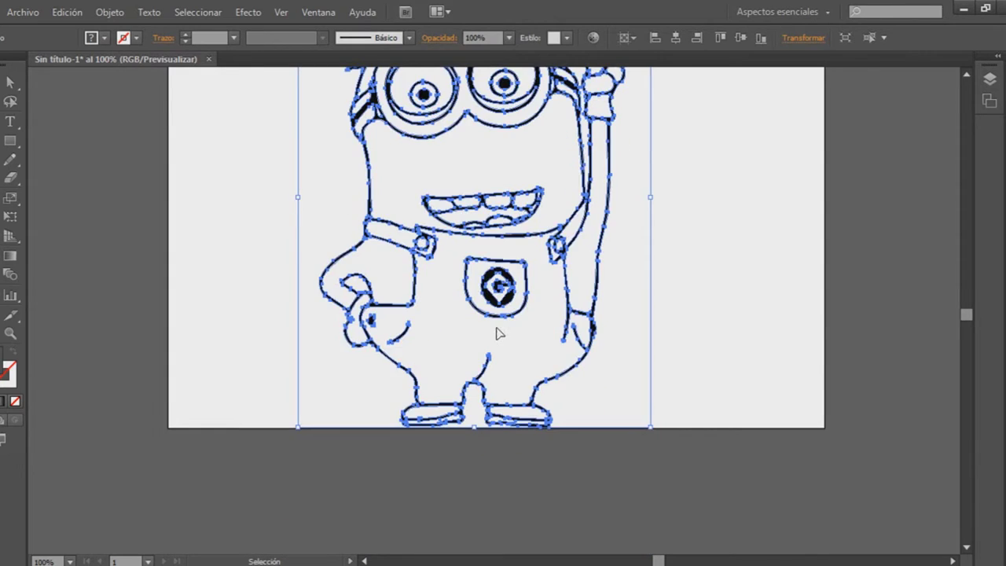
{"action": "scroll", "coordinate": [495, 331], "scroll_direction": "up", "scroll_amount": 5}
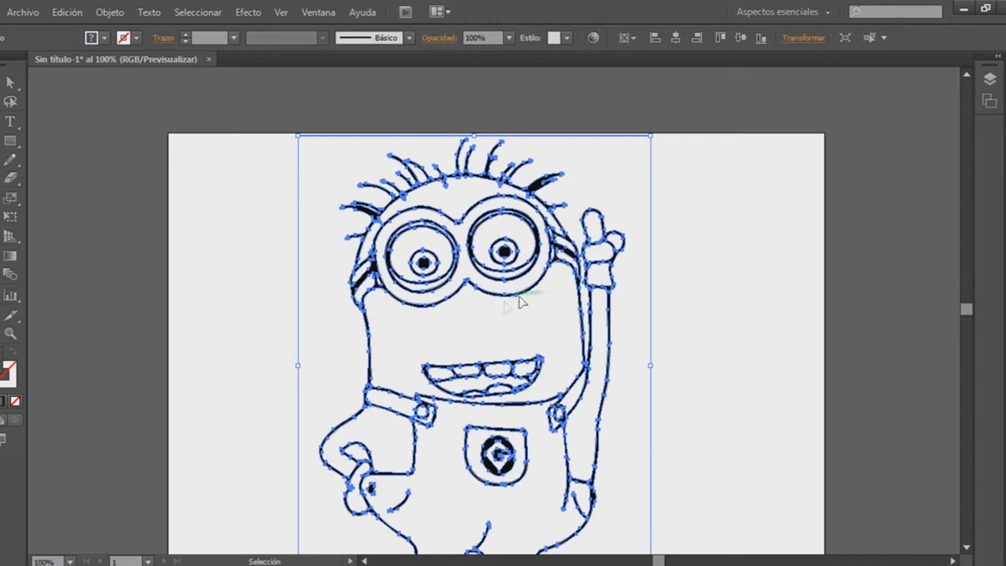
Step: Ungroup the expanded minion artwork into separate outline shapes and clear the selection
{"action": "right_click", "coordinate": [489, 330]}
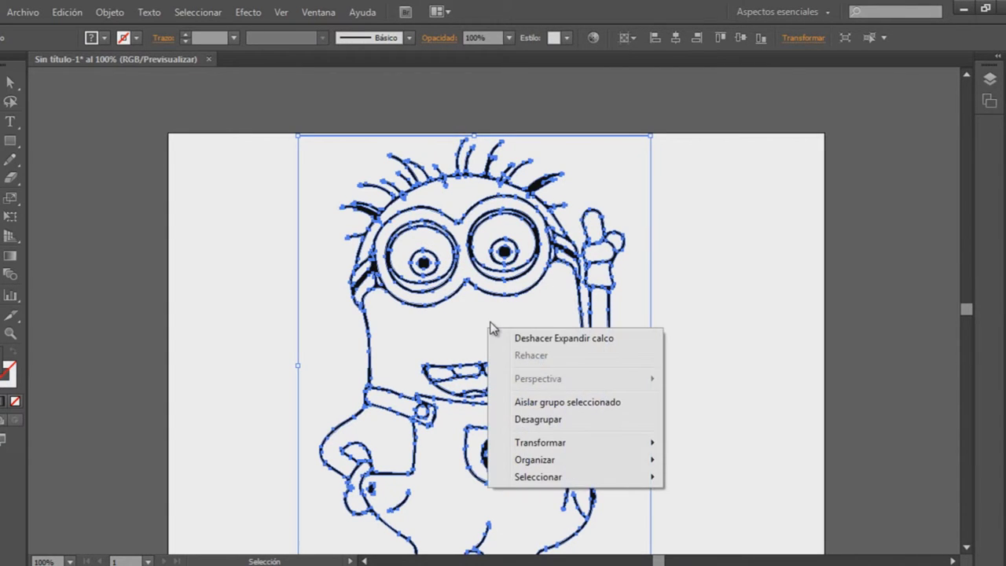
{"action": "left_click", "coordinate": [551, 423]}
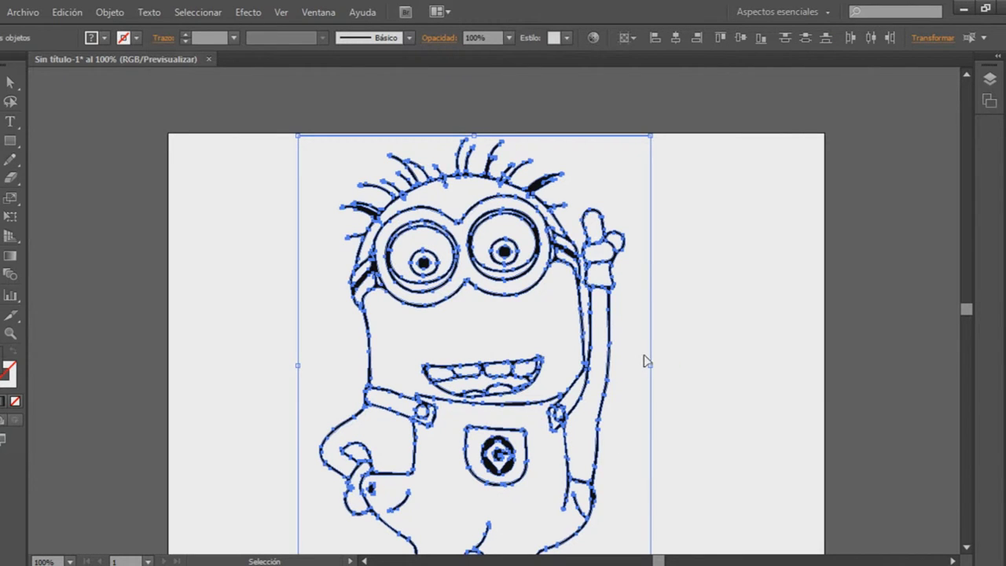
{"action": "left_click", "coordinate": [857, 278]}
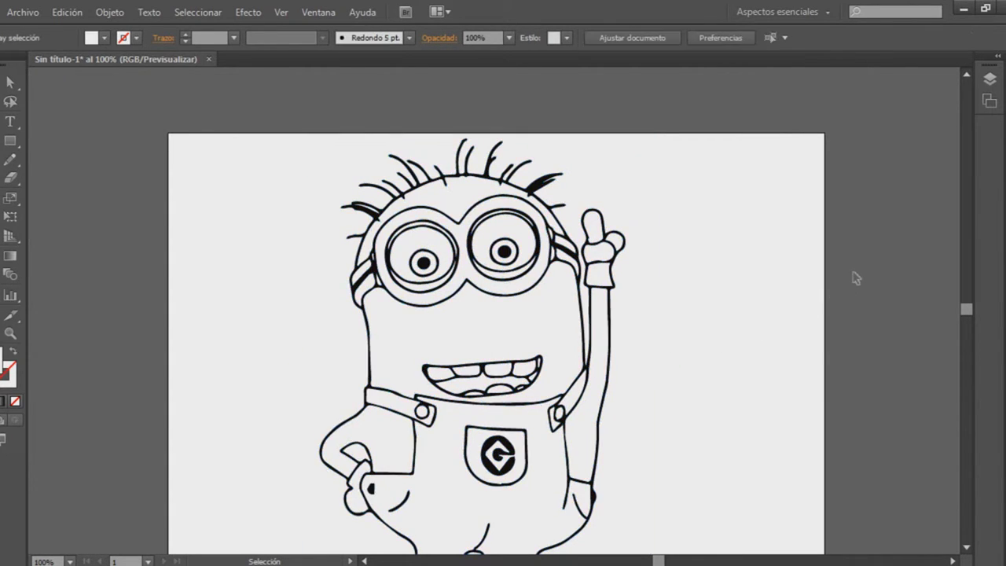
{"action": "left_click", "coordinate": [649, 290]}
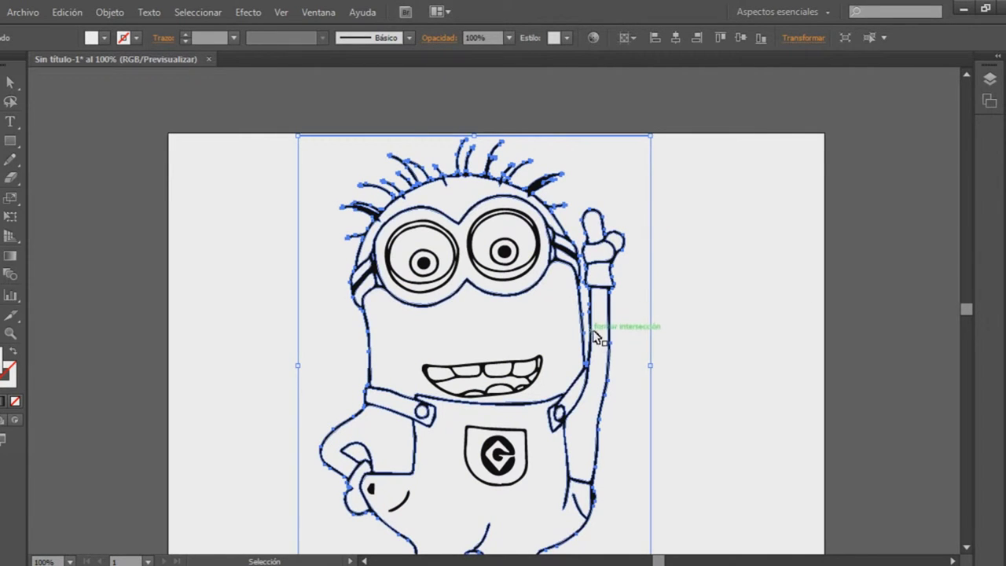
{"action": "key", "text": "ctrl+shift+a"}
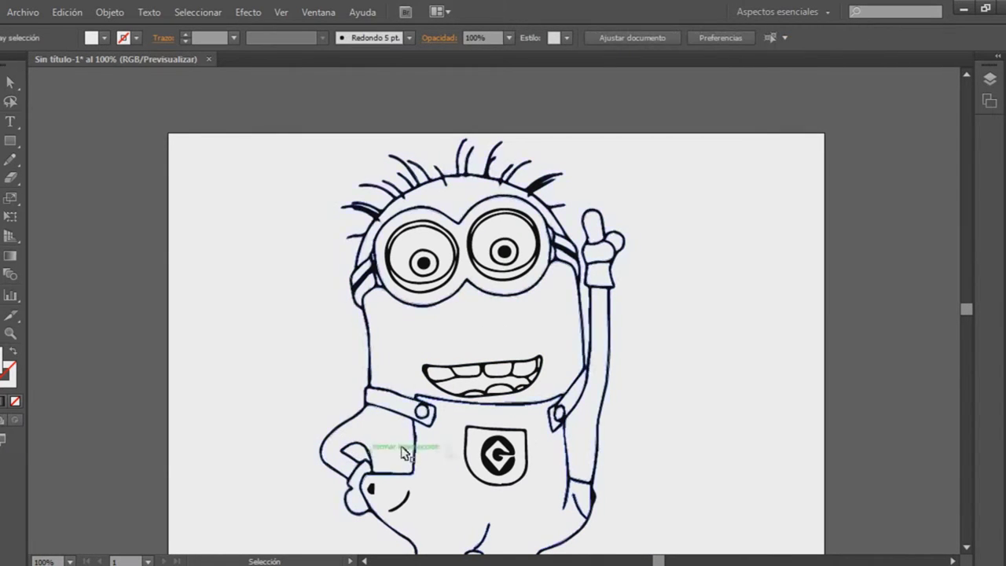
Step: Fill the head area above the goggles with yellow EDFF00 in RGB mode
{"action": "scroll", "coordinate": [519, 446], "scroll_direction": "down", "scroll_amount": 3}
{"action": "scroll", "coordinate": [518, 446], "scroll_direction": "up", "scroll_amount": 2}
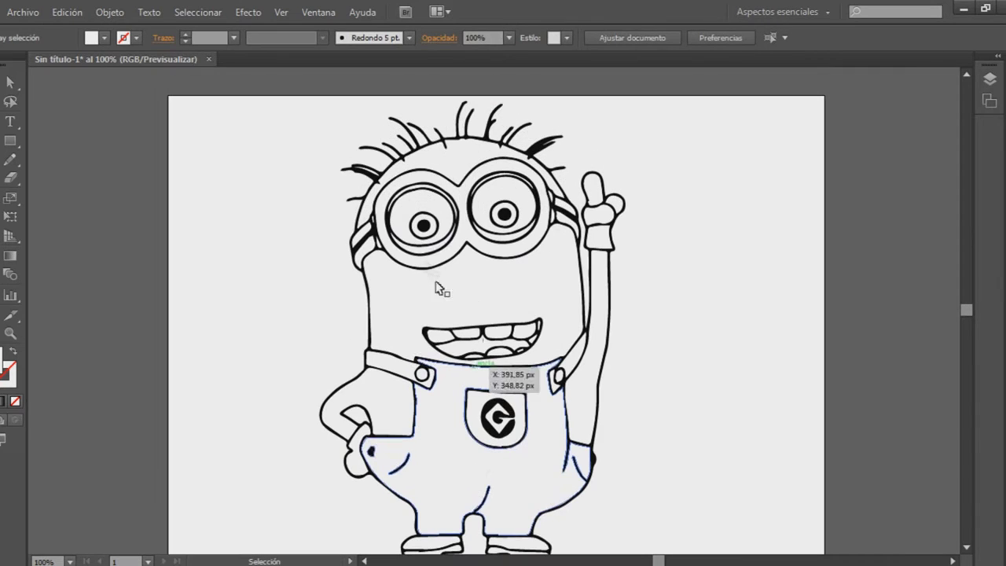
{"action": "left_click", "coordinate": [473, 161]}
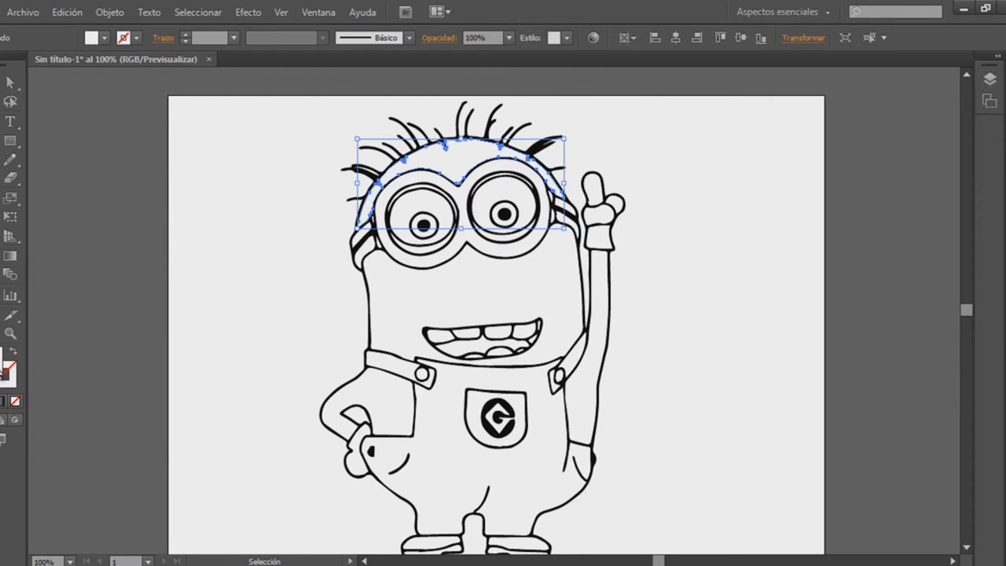
{"action": "double_click", "coordinate": [6, 368]}
{"action": "left_click_drag", "start_coordinate": [514, 337], "coordinate": [514, 355]}
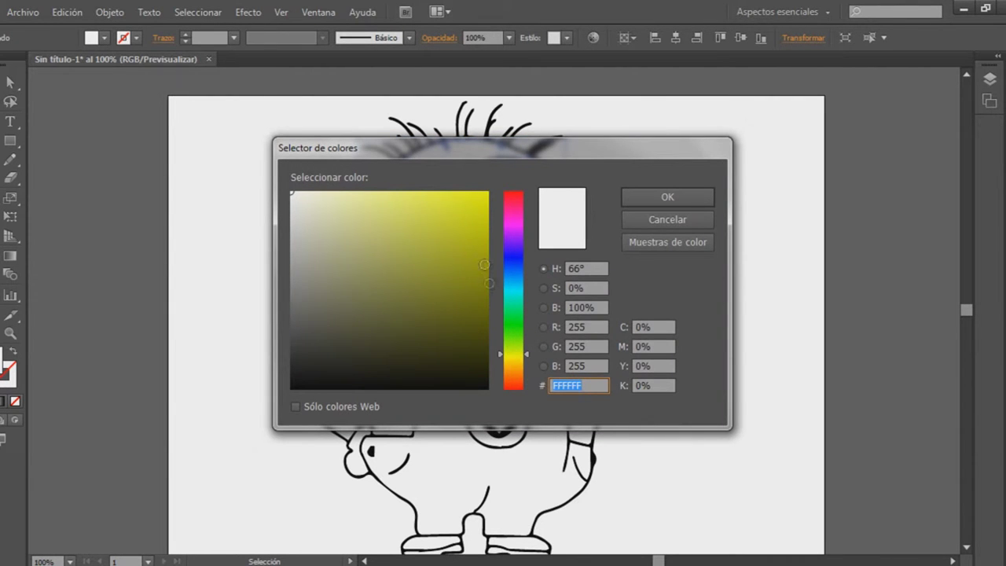
{"action": "left_click_drag", "start_coordinate": [484, 265], "coordinate": [487, 192]}
{"action": "left_click", "coordinate": [667, 197]}
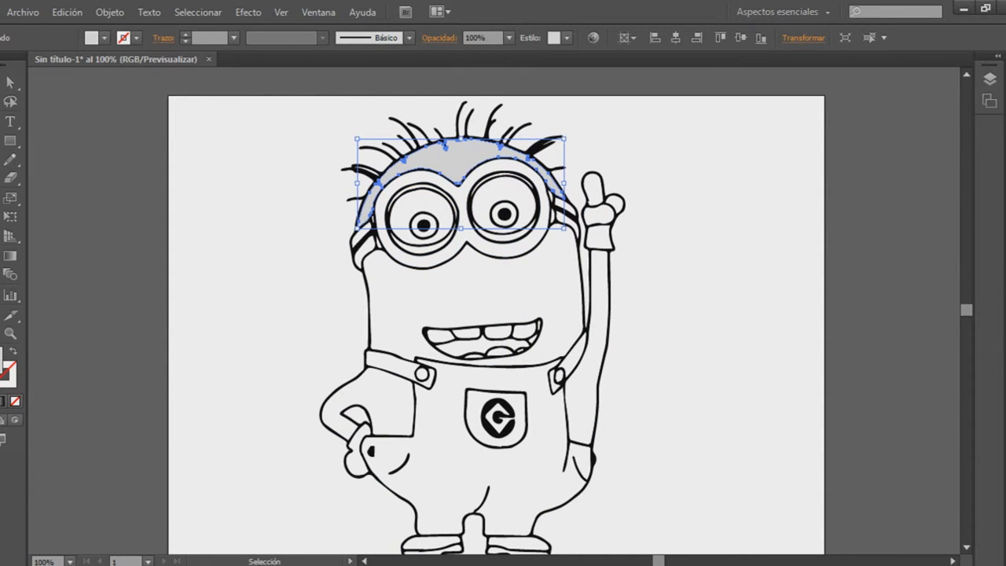
{"action": "key", "text": "F6"}
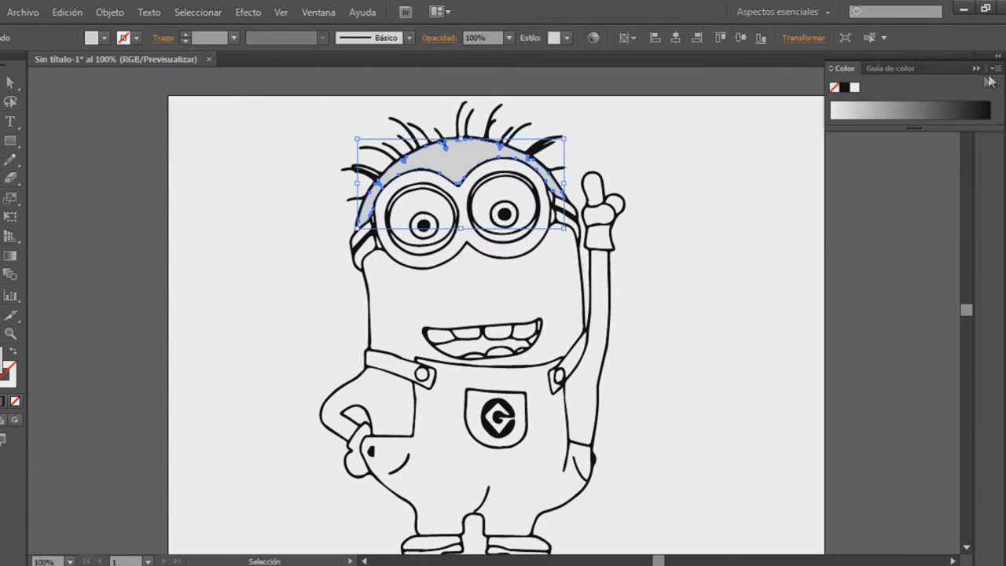
{"action": "left_click", "coordinate": [997, 68]}
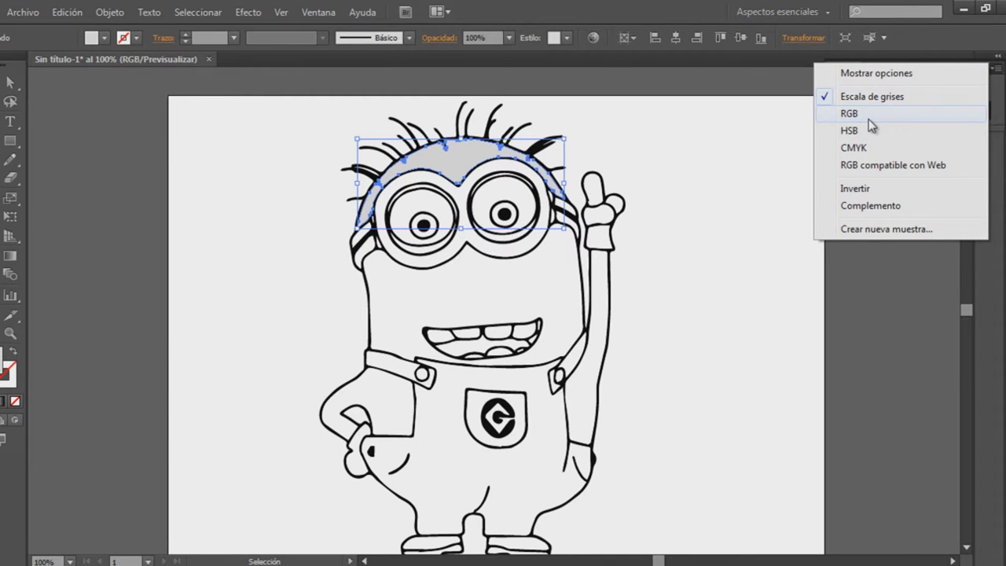
{"action": "left_click", "coordinate": [849, 113]}
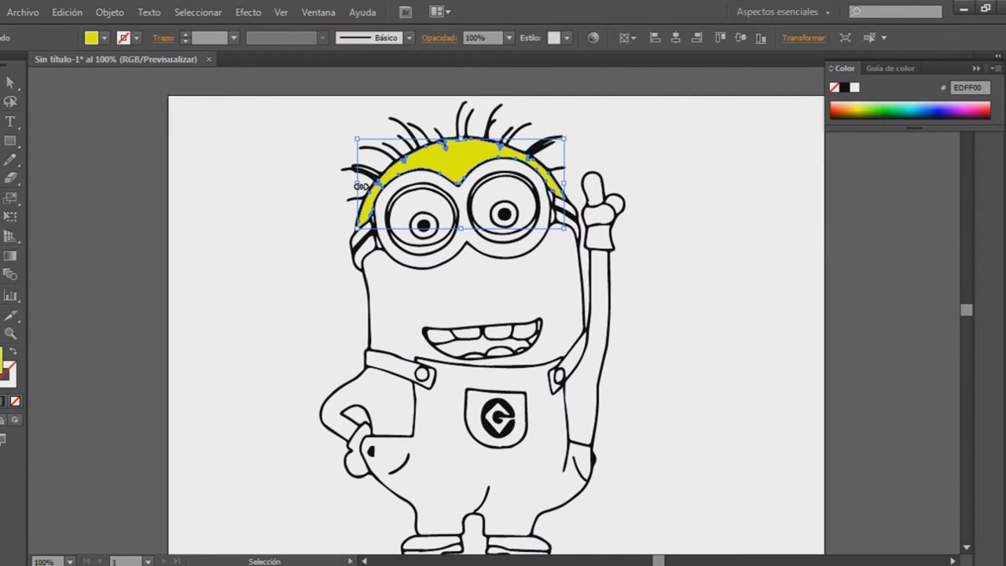
Step: Fill the face and body area with yellow FFFF00 in RGB mode
{"action": "left_click", "coordinate": [377, 269]}
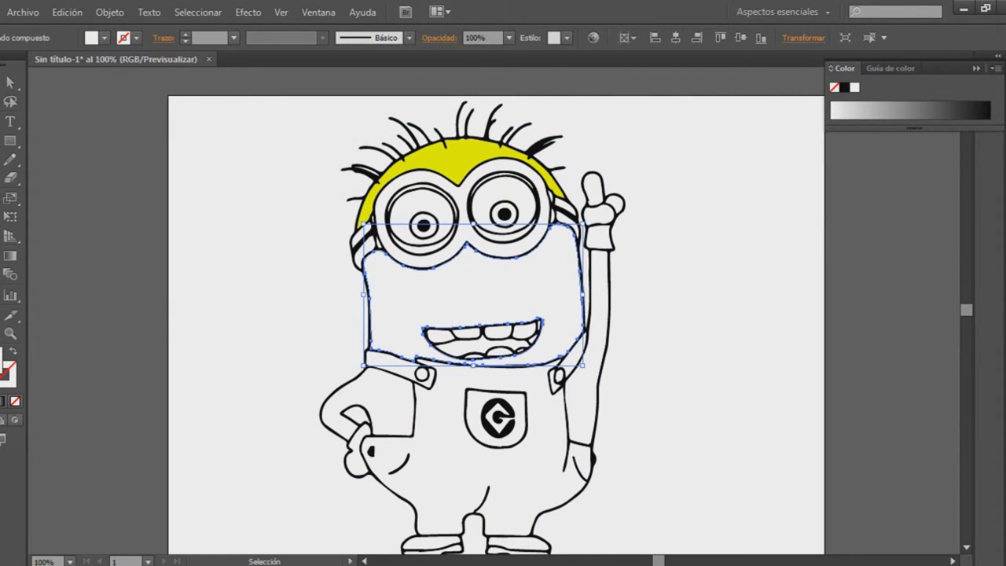
{"action": "left_click", "coordinate": [510, 356]}
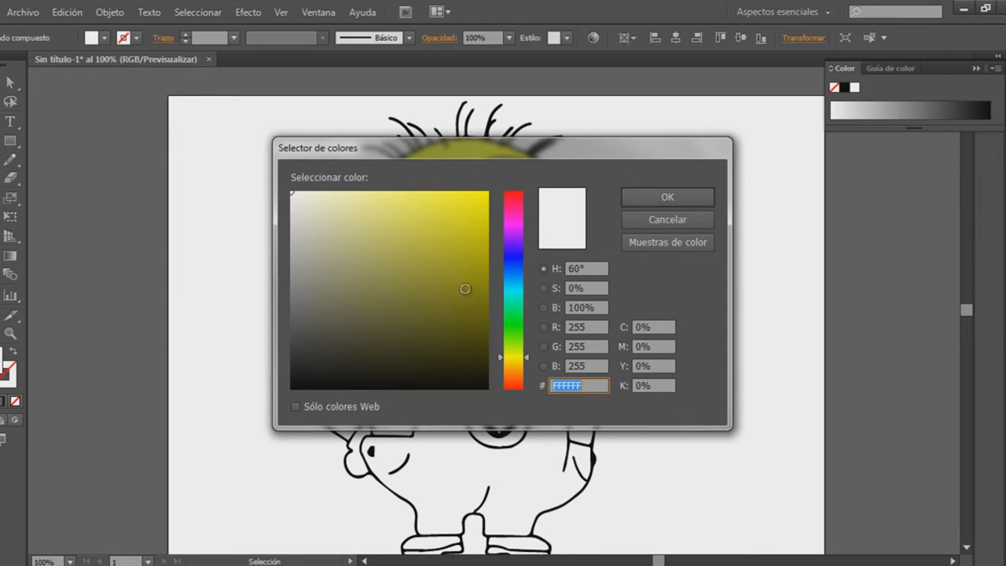
{"action": "left_click_drag", "start_coordinate": [466, 290], "coordinate": [516, 177]}
{"action": "left_click", "coordinate": [627, 198]}
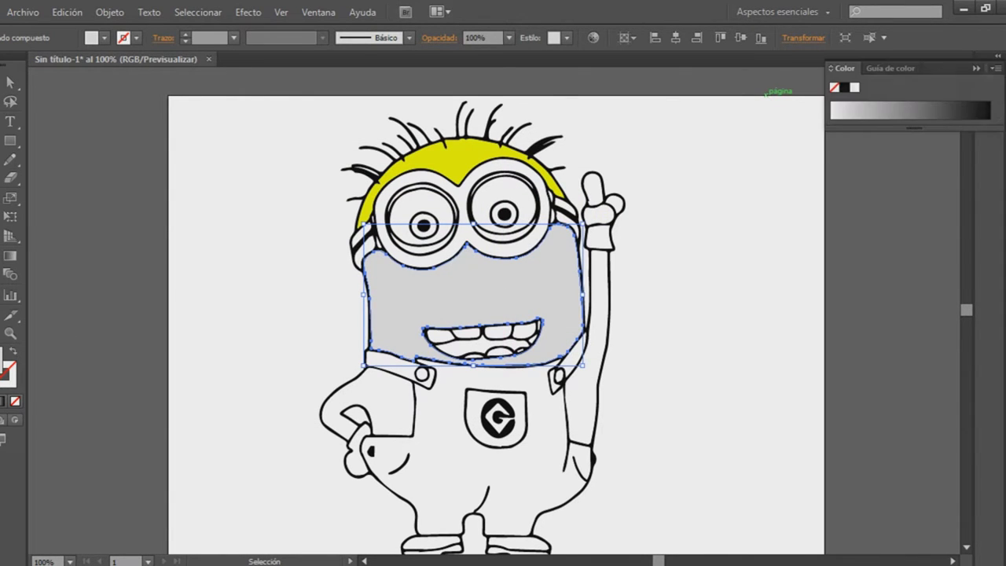
{"action": "left_click", "coordinate": [995, 68]}
{"action": "left_click", "coordinate": [846, 118]}
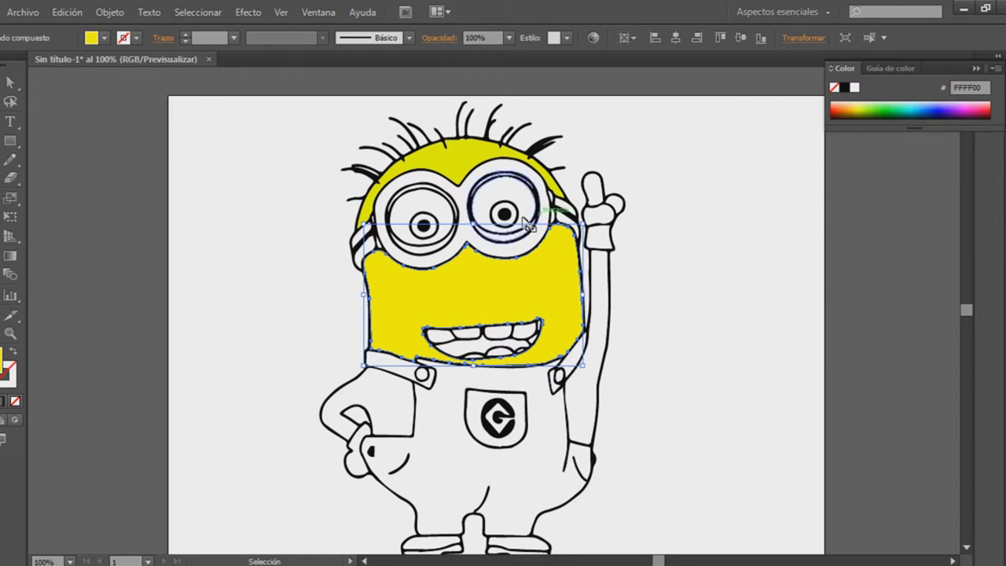
Step: Fill the arm resting on the hip with yellow E0FF00 in RGB mode
{"action": "left_click", "coordinate": [406, 404]}
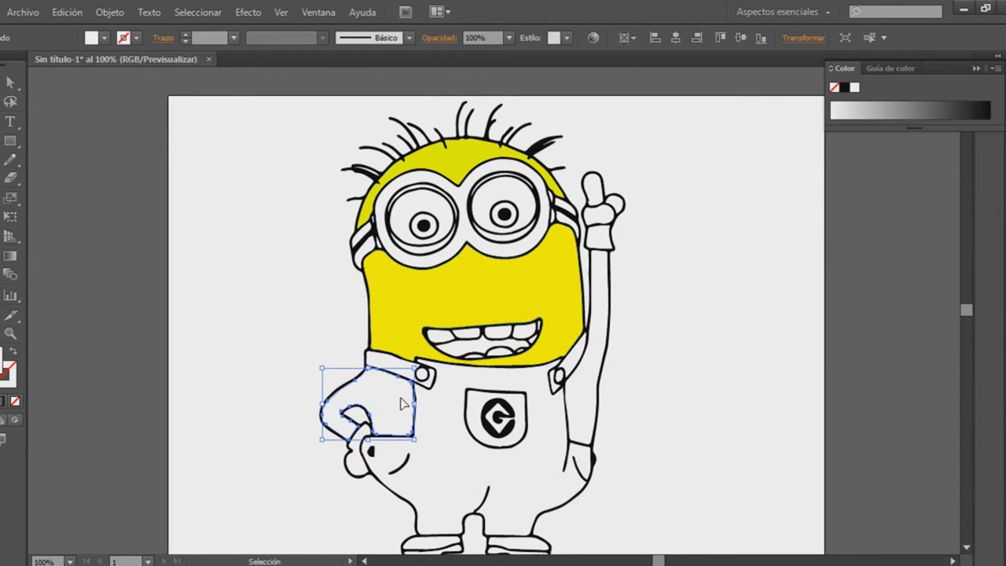
{"action": "double_click", "coordinate": [8, 366]}
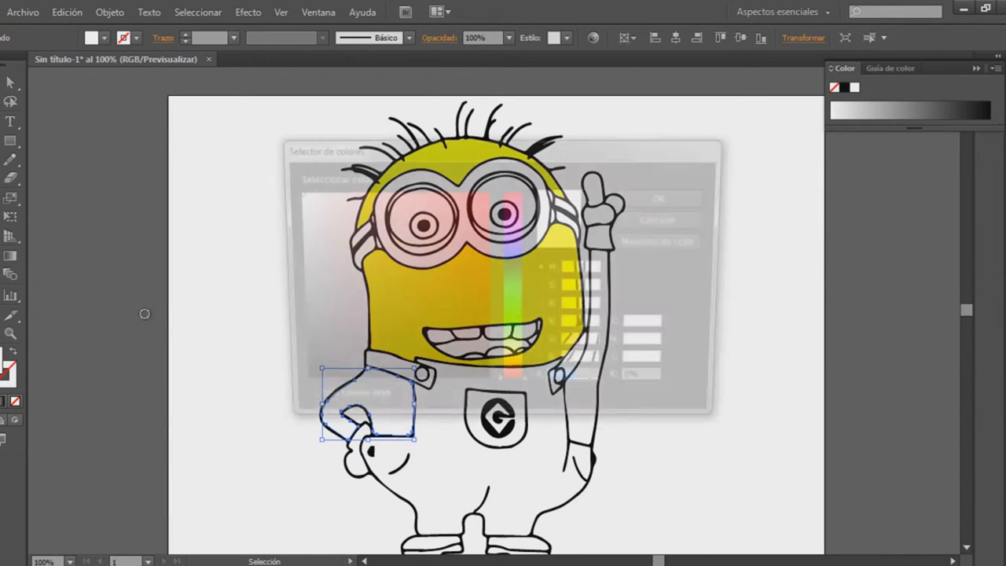
{"action": "left_click_drag", "start_coordinate": [509, 369], "coordinate": [509, 352]}
{"action": "left_click_drag", "start_coordinate": [475, 254], "coordinate": [498, 173]}
{"action": "left_click", "coordinate": [629, 198]}
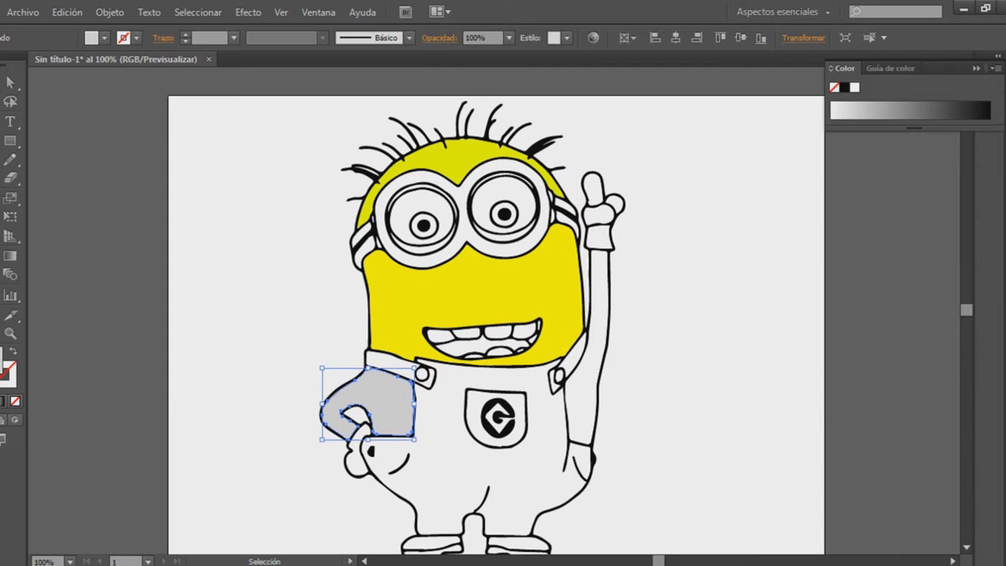
{"action": "left_click", "coordinate": [992, 69]}
{"action": "left_click", "coordinate": [915, 109]}
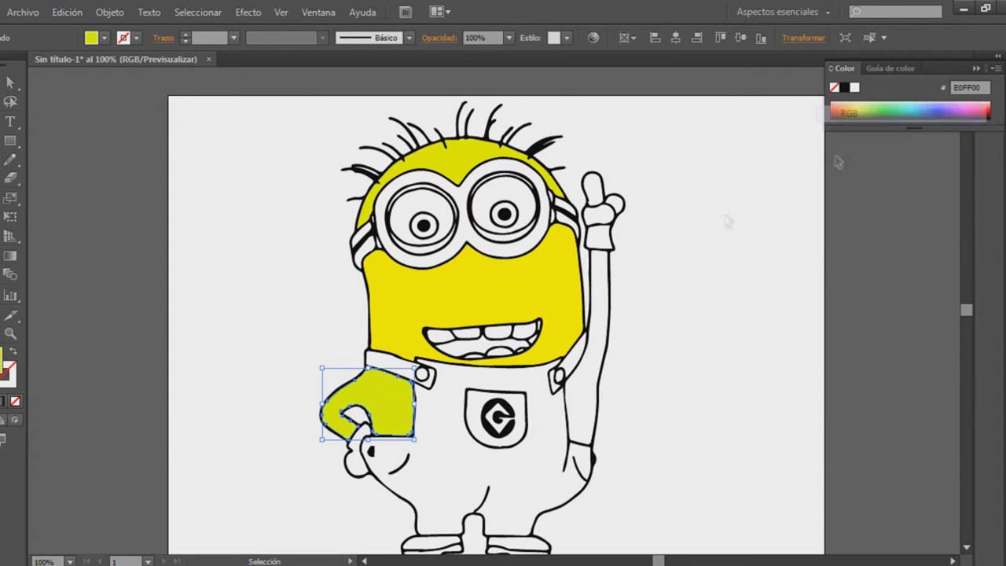
{"action": "left_click", "coordinate": [570, 396]}
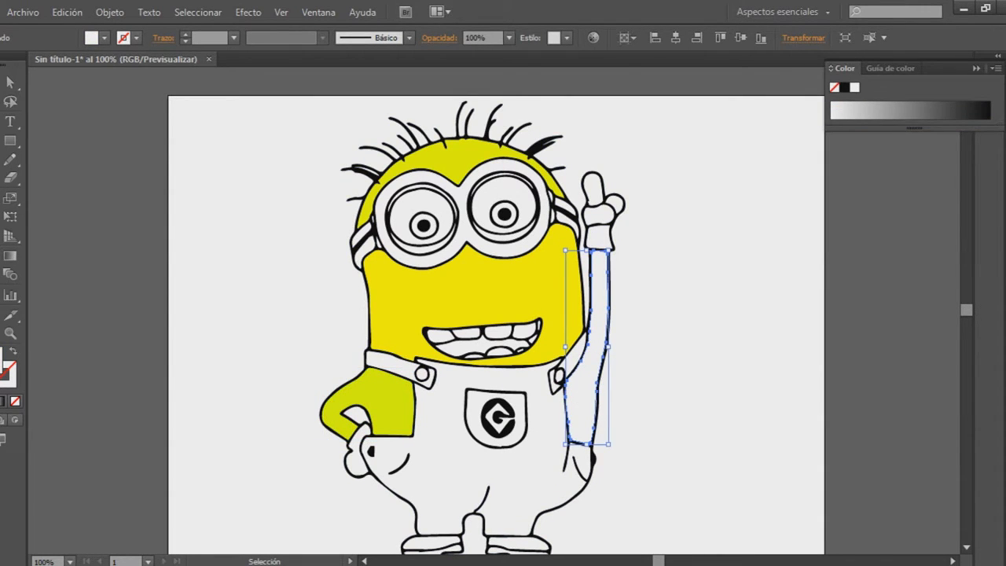
Step: Fill the raised arm with yellow E4FC03, with the Color panel set to RGB
{"action": "double_click", "coordinate": [8, 371]}
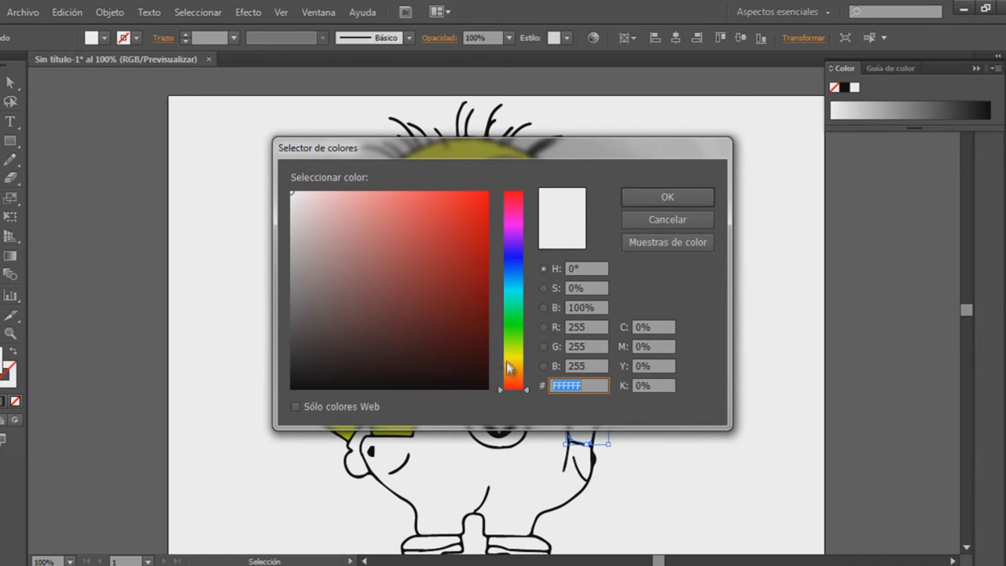
{"action": "left_click_drag", "start_coordinate": [507, 364], "coordinate": [507, 352]}
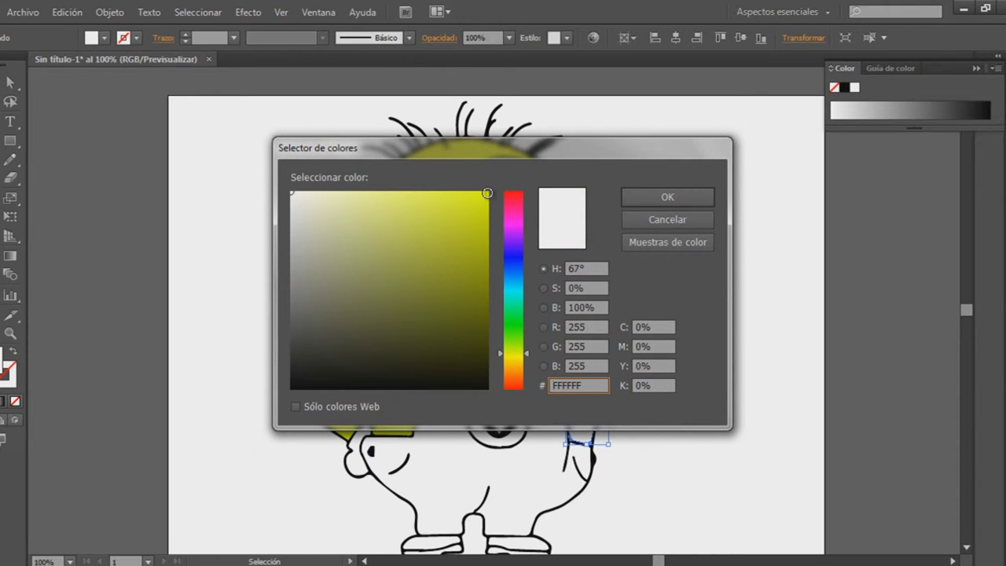
{"action": "left_click", "coordinate": [488, 192]}
{"action": "left_click", "coordinate": [661, 197]}
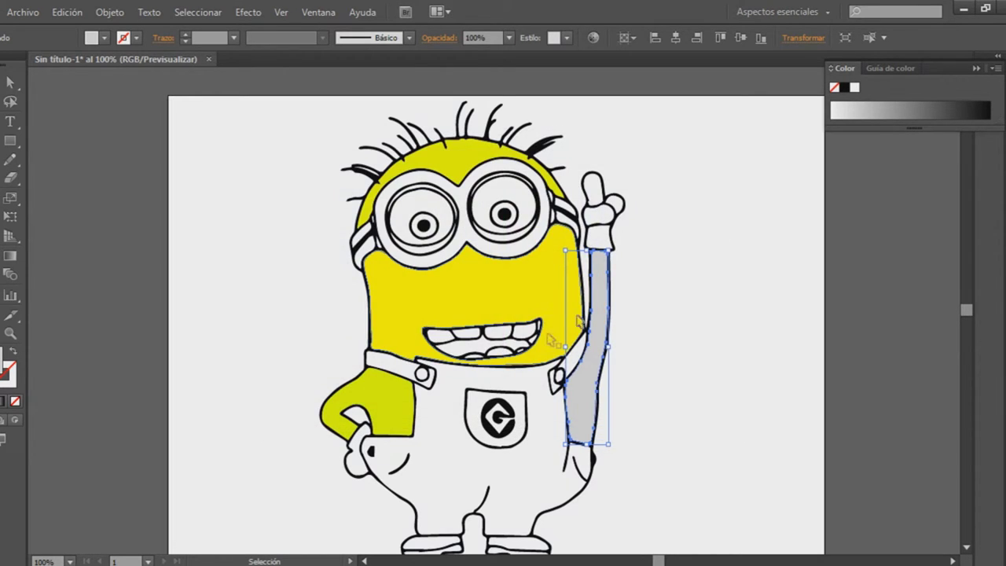
{"action": "left_click", "coordinate": [995, 70]}
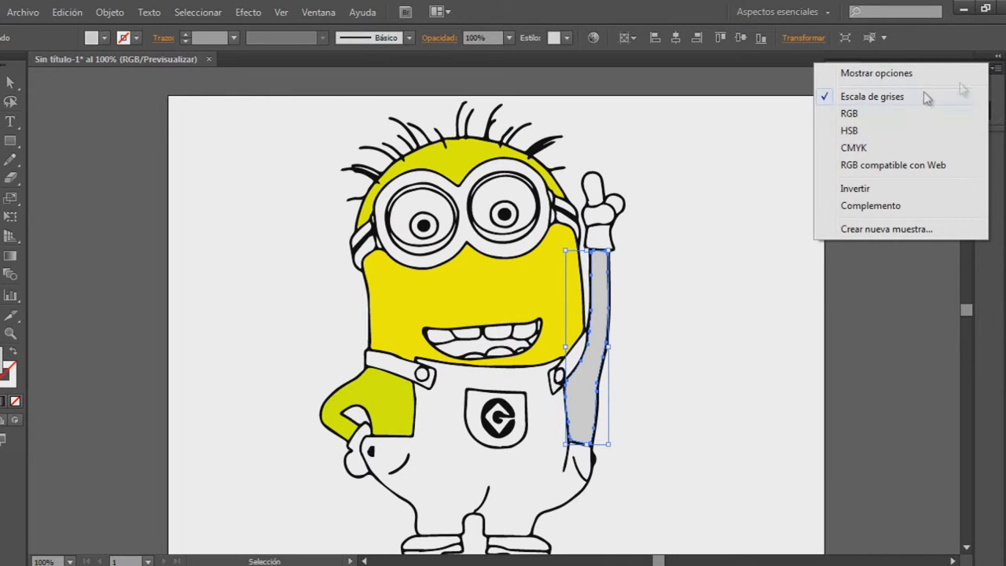
{"action": "left_click", "coordinate": [862, 117]}
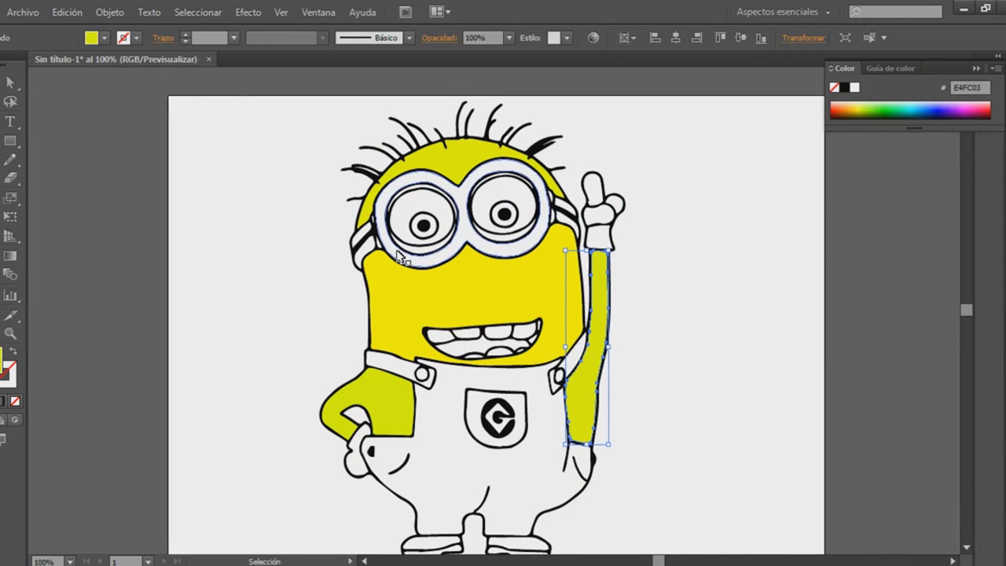
{"action": "left_click", "coordinate": [398, 257]}
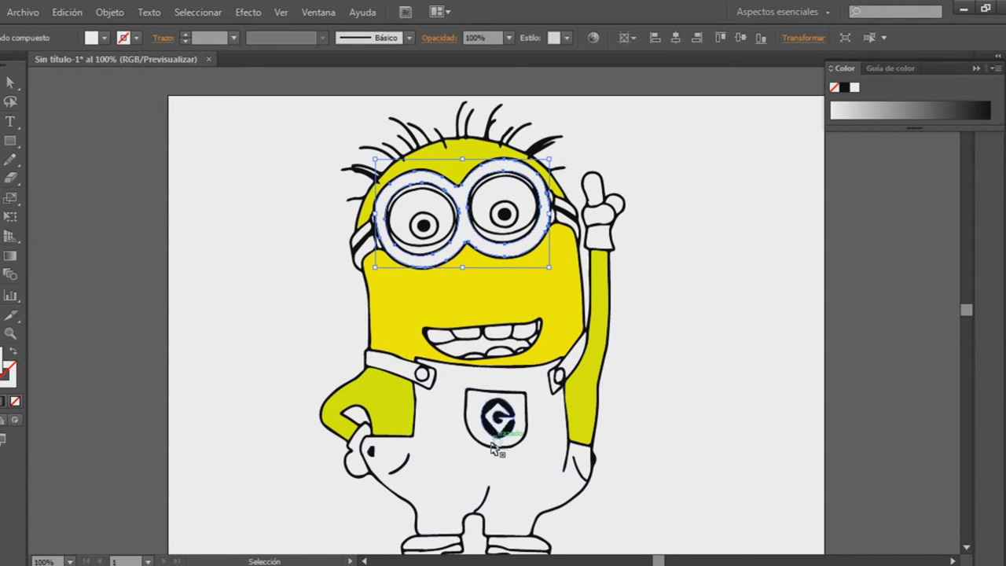
{"action": "left_click", "coordinate": [400, 472]}
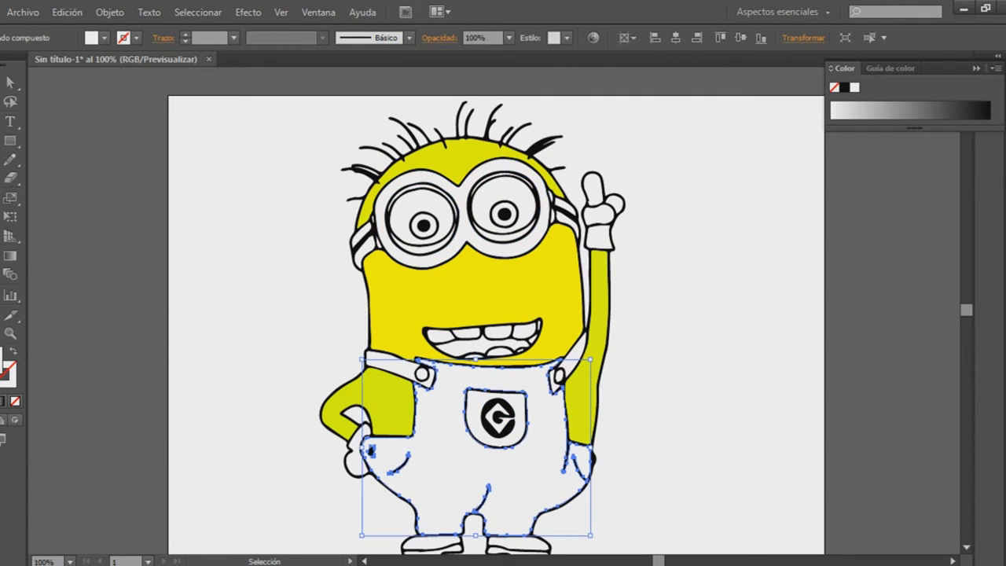
Step: Fill the overalls with bright blue 00B7FF, with the Color panel set to RGB
{"action": "double_click", "coordinate": [8, 366]}
{"action": "left_click", "coordinate": [513, 280]}
{"action": "left_click_drag", "start_coordinate": [478, 227], "coordinate": [498, 181]}
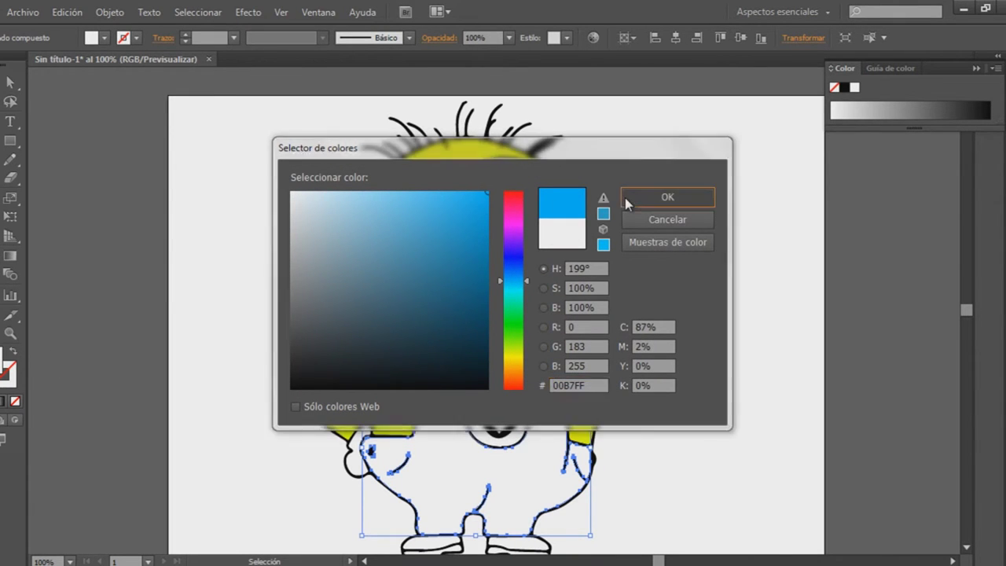
{"action": "left_click", "coordinate": [625, 197]}
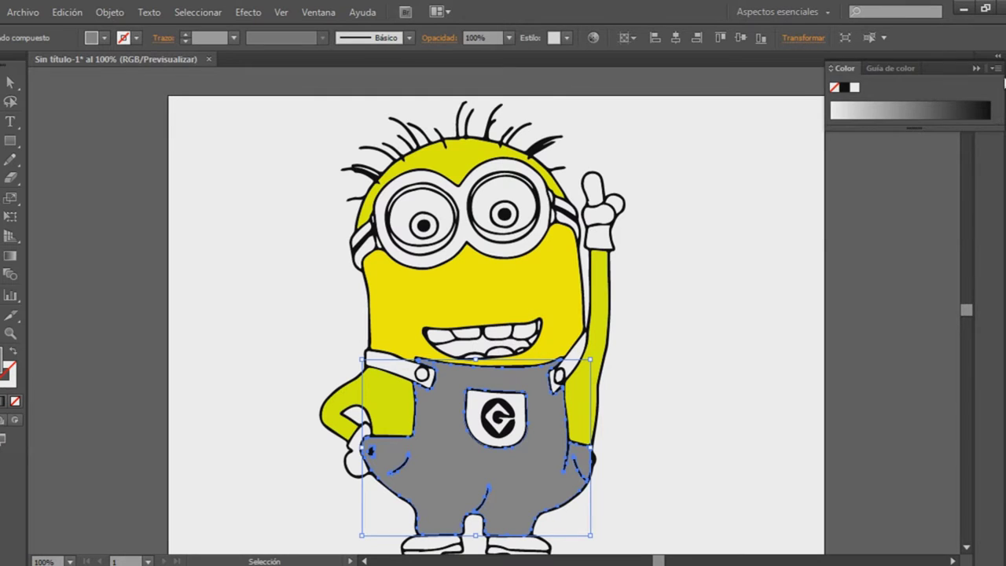
{"action": "left_click", "coordinate": [996, 68]}
{"action": "left_click", "coordinate": [892, 115]}
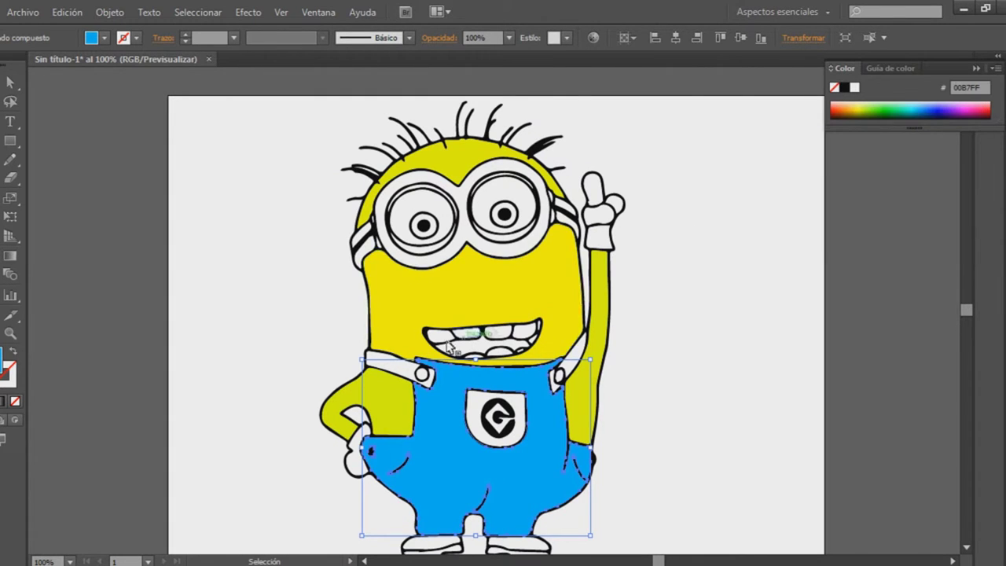
{"action": "left_click", "coordinate": [397, 371]}
Step: Fill the shoulder strap and the right overall strap with saturated blue
{"action": "double_click", "coordinate": [4, 362]}
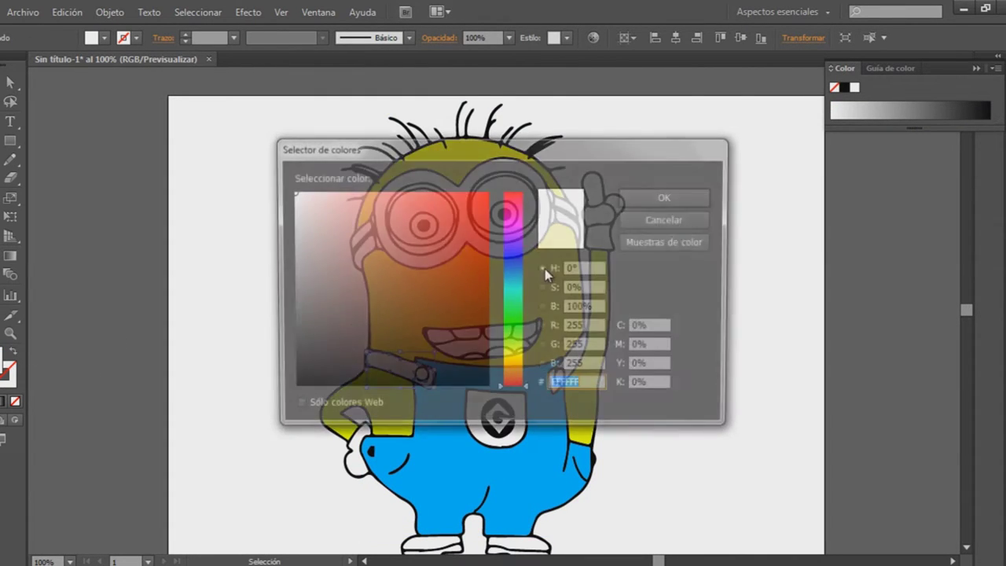
{"action": "left_click_drag", "start_coordinate": [479, 202], "coordinate": [505, 186]}
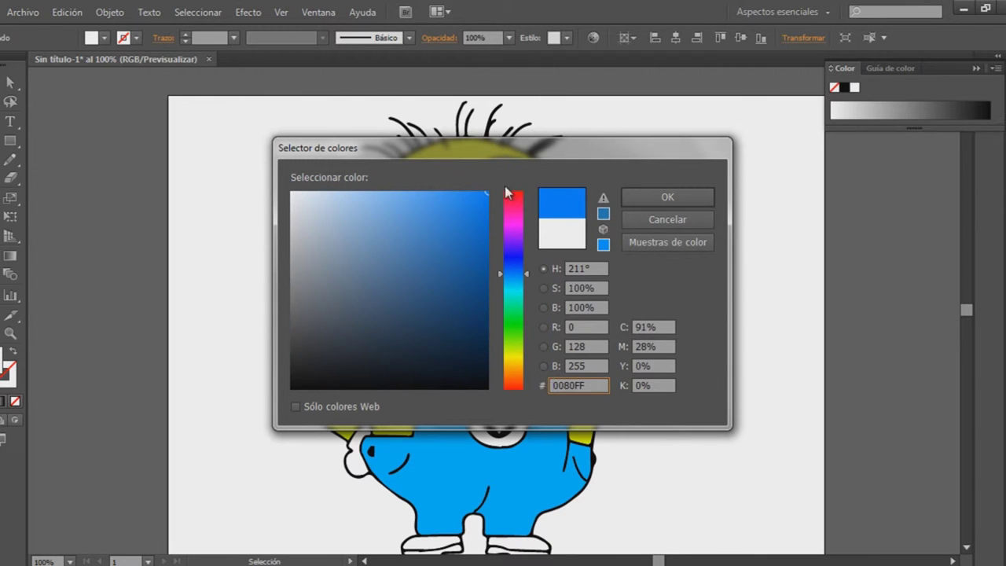
{"action": "left_click", "coordinate": [651, 198]}
{"action": "left_click", "coordinate": [574, 346]}
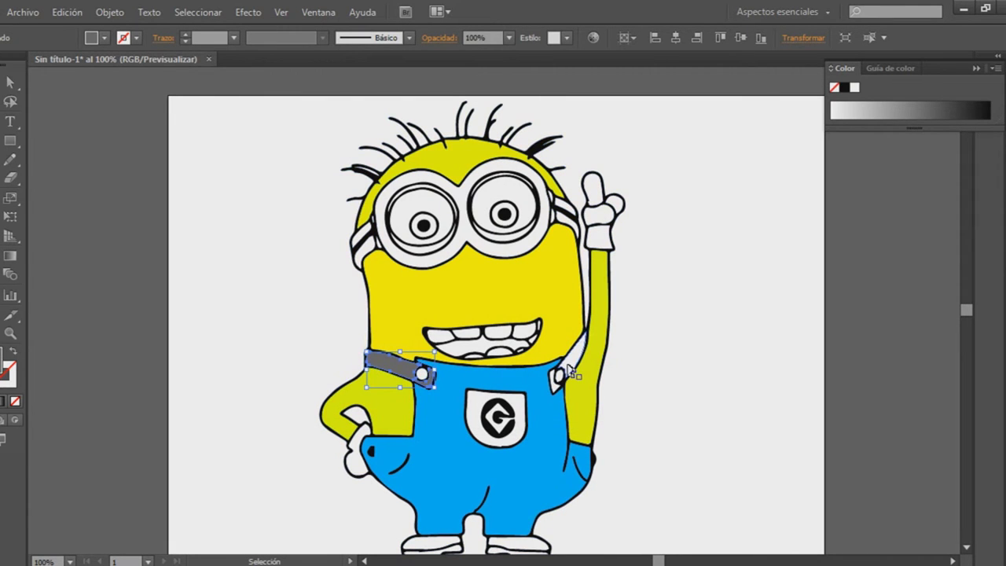
{"action": "double_click", "coordinate": [7, 366]}
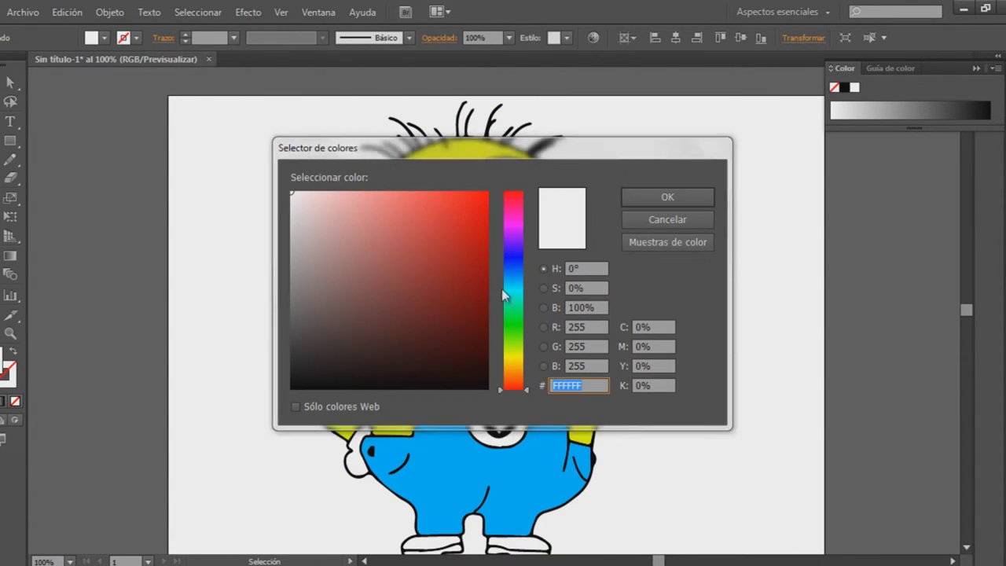
{"action": "left_click", "coordinate": [508, 283]}
{"action": "left_click", "coordinate": [463, 229]}
{"action": "left_click_drag", "start_coordinate": [463, 229], "coordinate": [489, 191]}
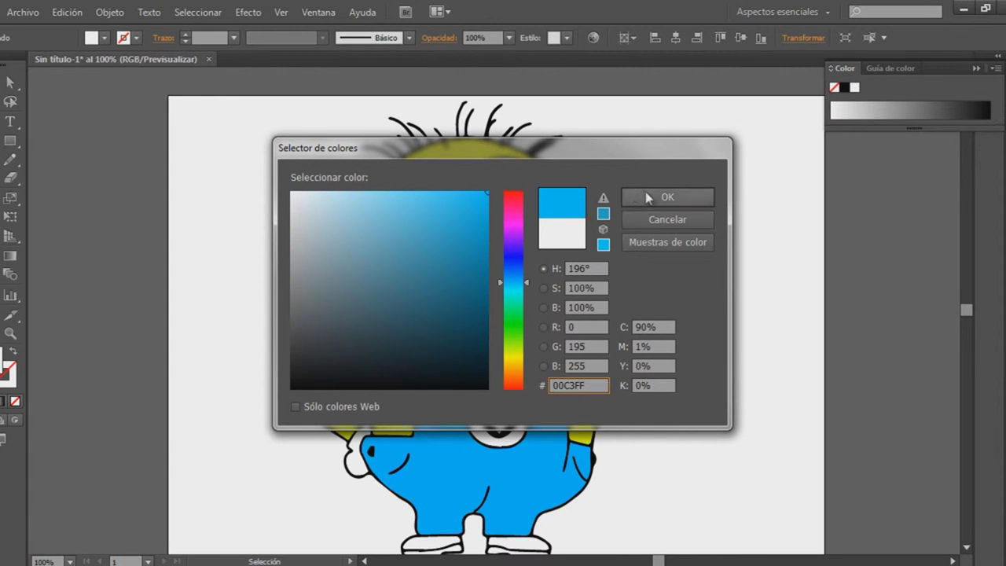
{"action": "left_click", "coordinate": [645, 197]}
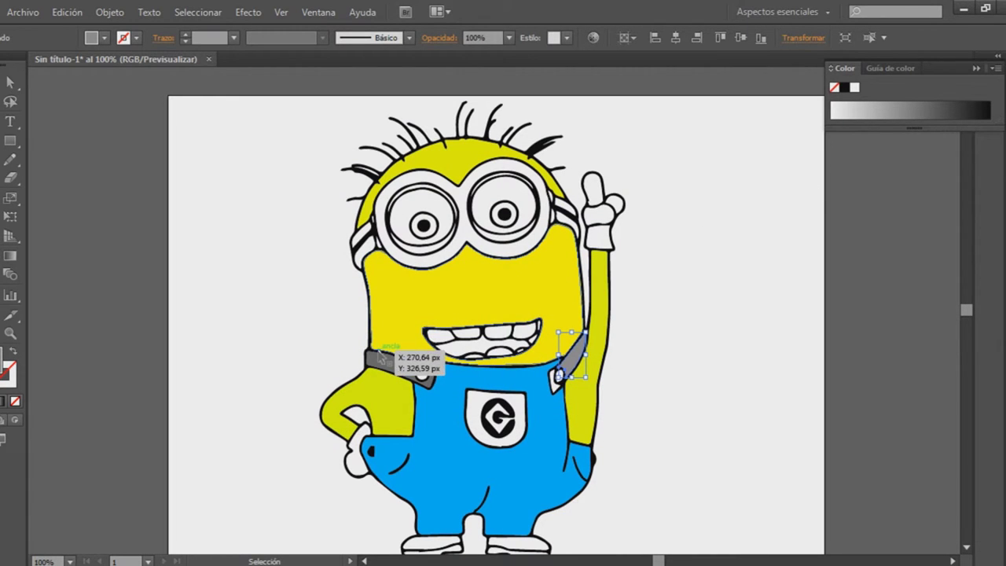
Step: Recolour both overall straps together with blue 00AAFF, shown in RGB mode
{"action": "left_click", "coordinate": [417, 375], "text": "shift"}
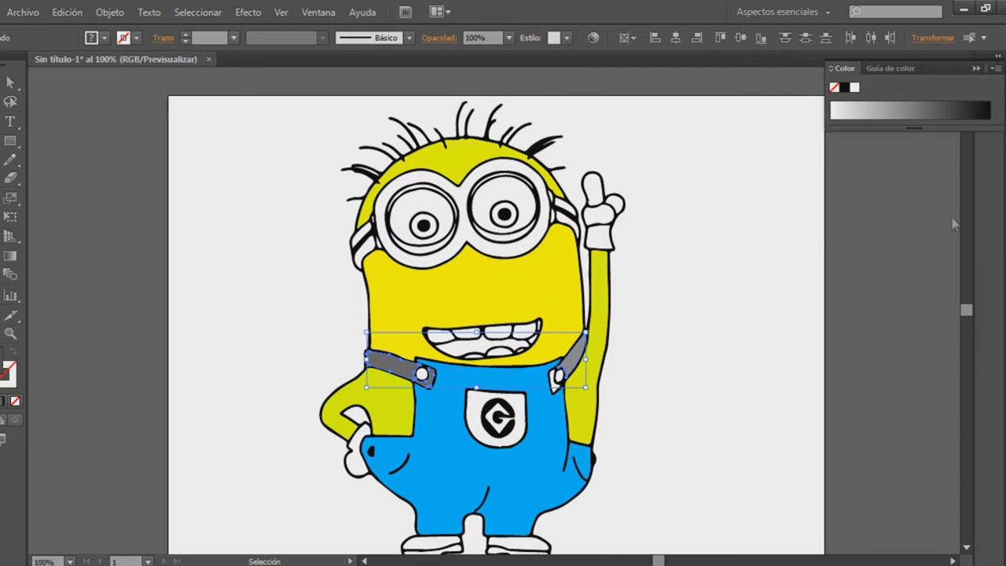
{"action": "left_click", "coordinate": [997, 70]}
{"action": "left_click", "coordinate": [905, 112]}
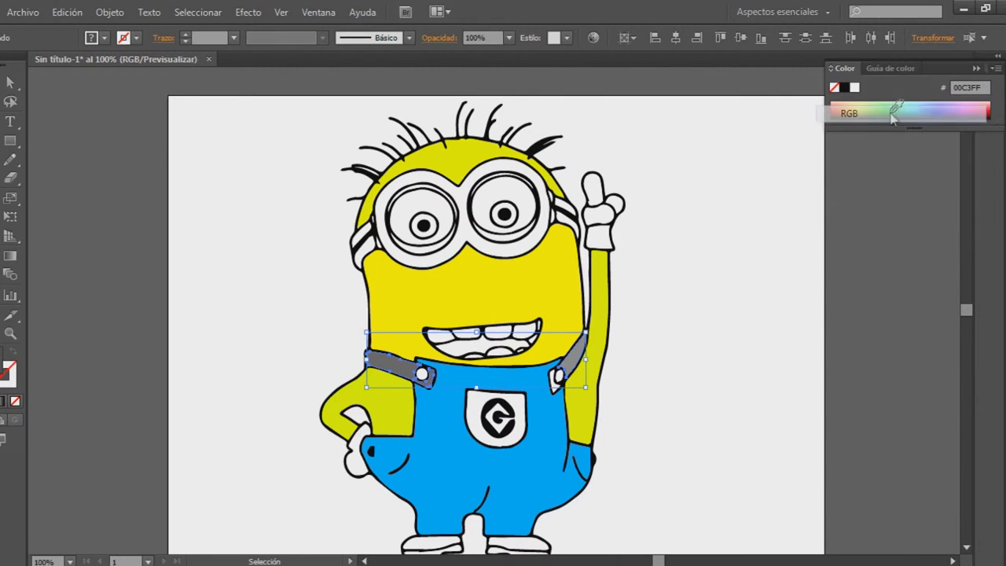
{"action": "left_click", "coordinate": [995, 69]}
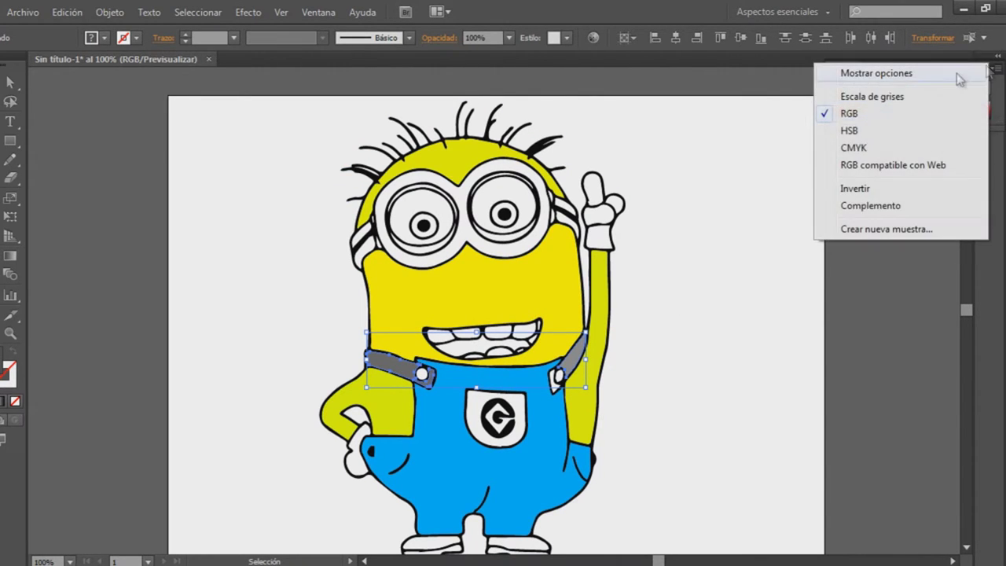
{"action": "left_click", "coordinate": [849, 116]}
{"action": "double_click", "coordinate": [835, 88]}
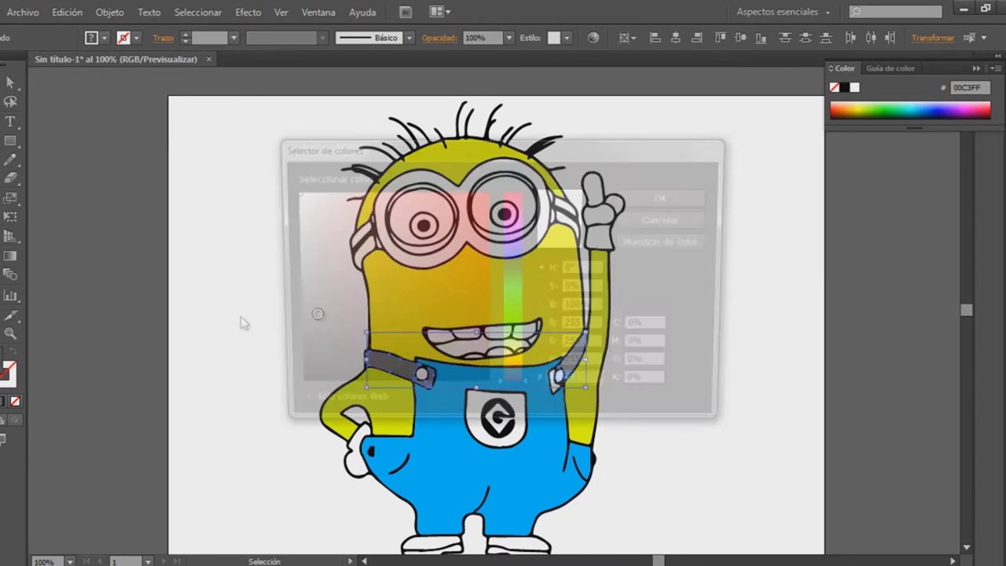
{"action": "left_click", "coordinate": [512, 278]}
{"action": "left_click", "coordinate": [468, 210]}
{"action": "left_click_drag", "start_coordinate": [468, 210], "coordinate": [499, 193]}
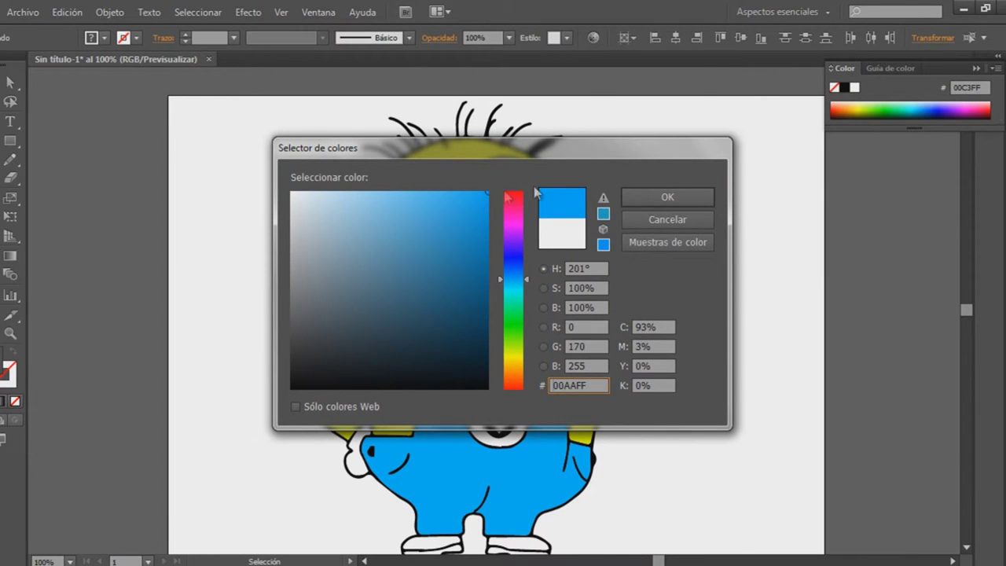
{"action": "left_click", "coordinate": [667, 198]}
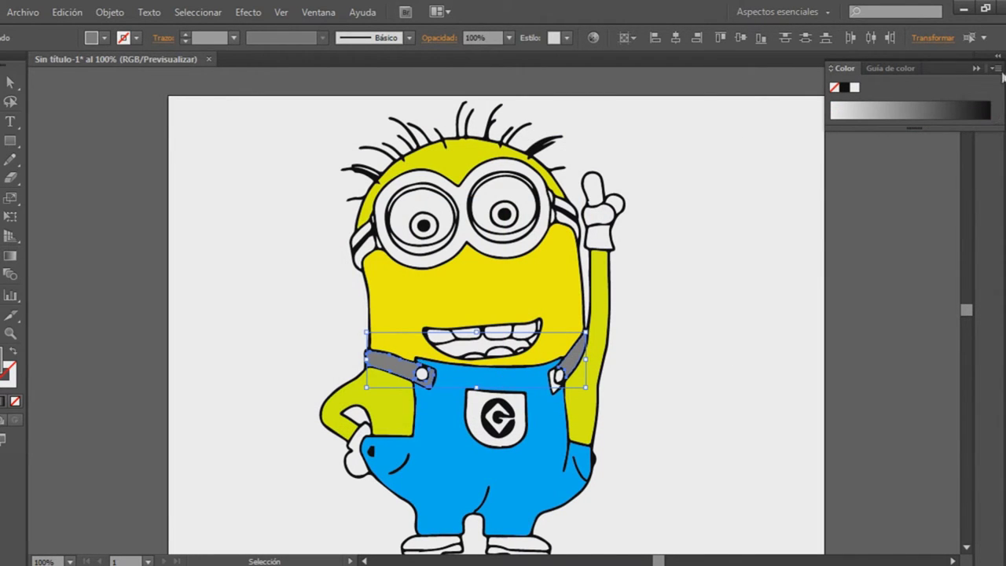
{"action": "left_click", "coordinate": [995, 69]}
{"action": "left_click", "coordinate": [851, 129]}
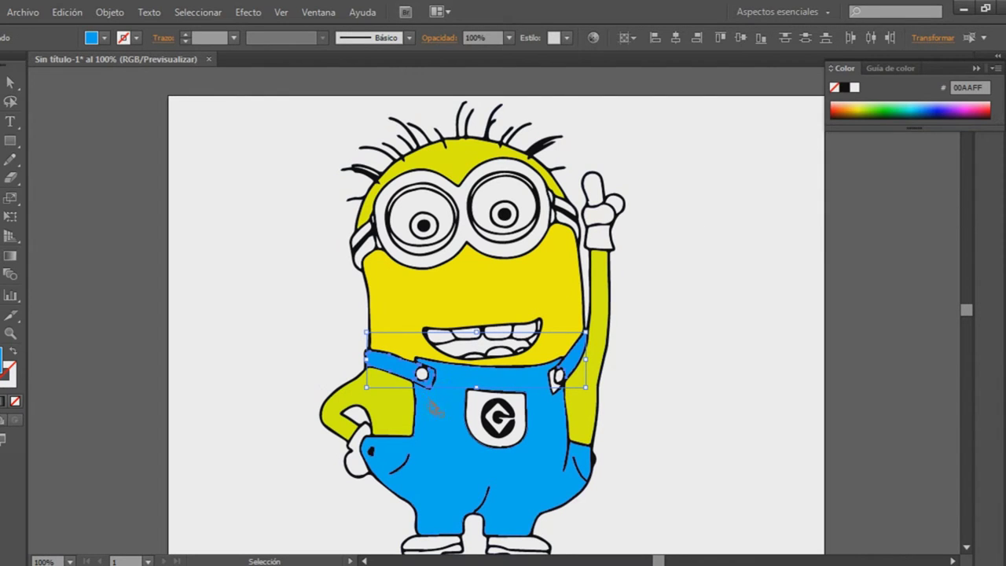
Step: Fill the small piece on the right strap with blue 1388DB
{"action": "left_click", "coordinate": [556, 381]}
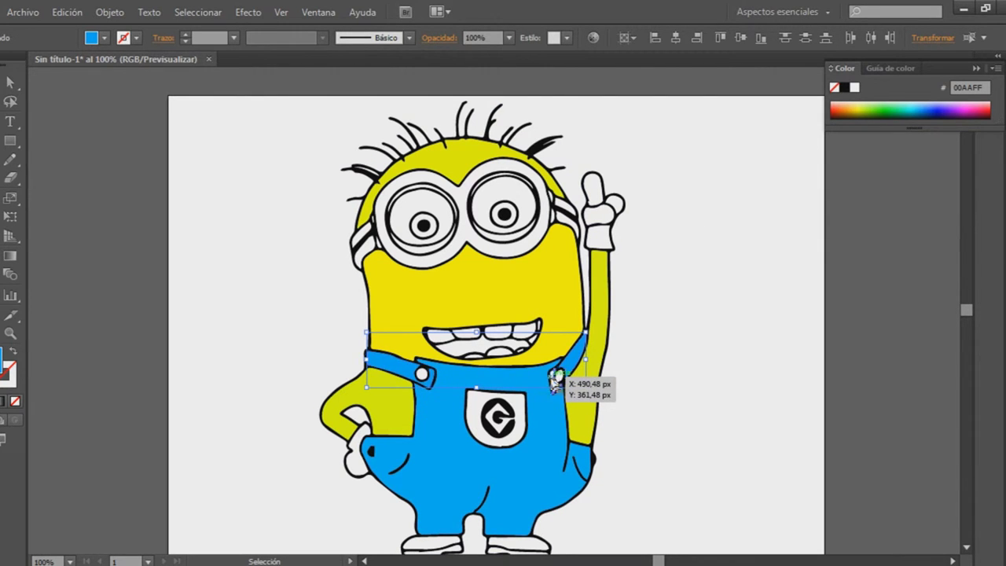
{"action": "double_click", "coordinate": [8, 366]}
{"action": "left_click", "coordinate": [514, 277]}
{"action": "type", "text": "1388DB"}
{"action": "left_click", "coordinate": [636, 197]}
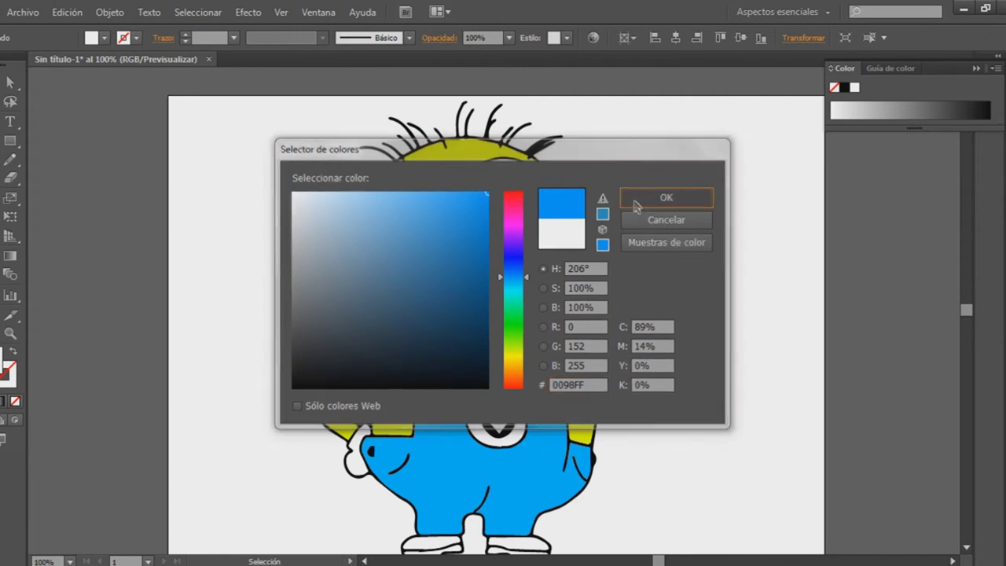
Step: Briefly select the left shoe outline with Direct Selection, then deselect it
{"action": "scroll", "coordinate": [471, 511], "scroll_direction": "down", "scroll_amount": 2}
{"action": "key", "text": "a"}
{"action": "left_click", "coordinate": [434, 507]}
{"action": "key", "text": "v"}
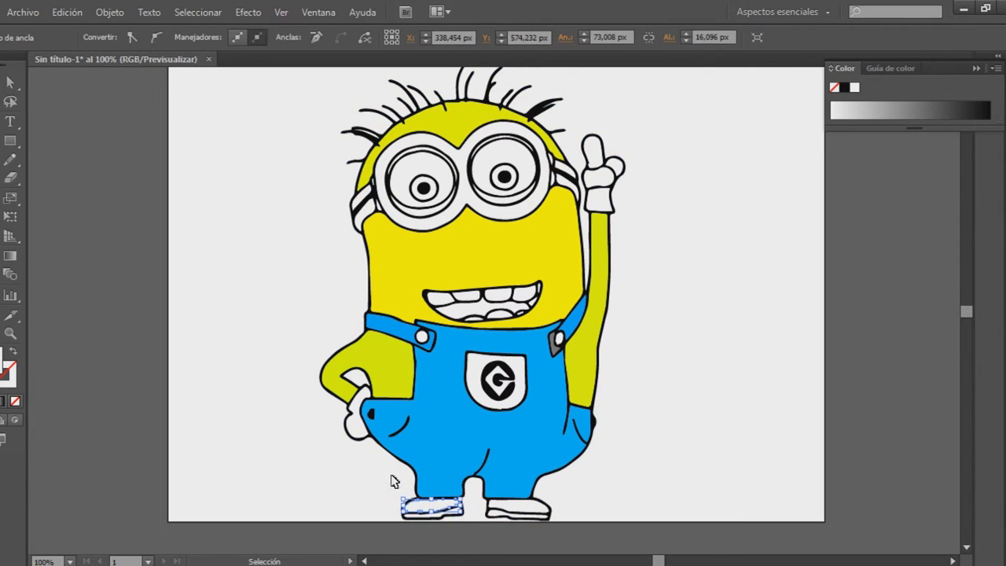
{"action": "left_click", "coordinate": [368, 510]}
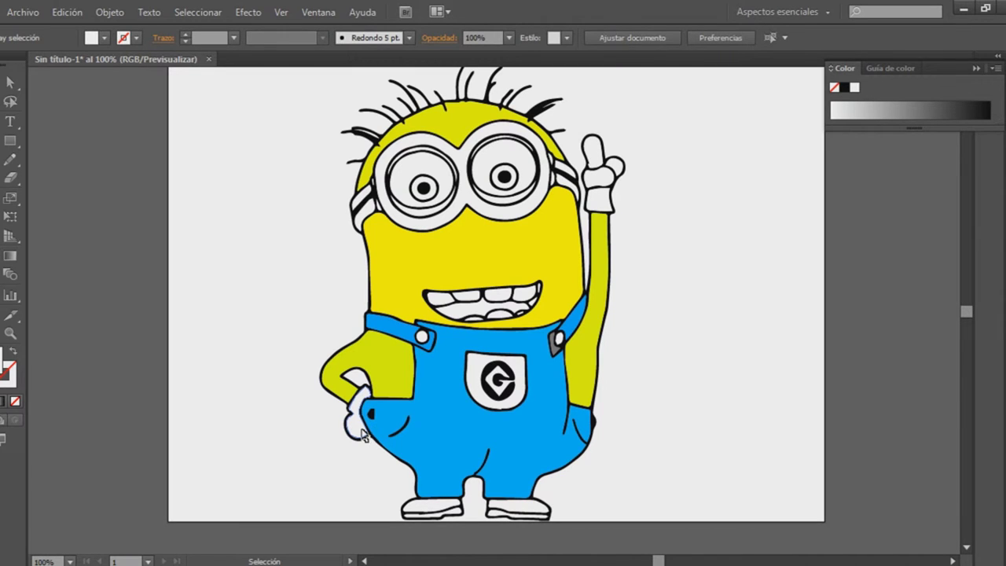
Step: Select the lower hand, wrist cuff, raised hand and finger, and both goggle straps
{"action": "left_click", "coordinate": [363, 435]}
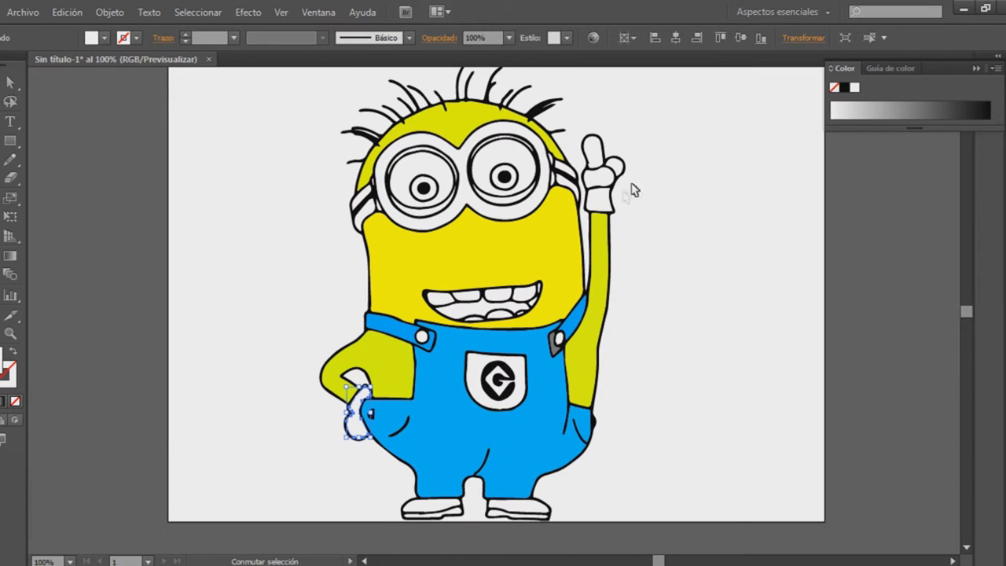
{"action": "left_click", "coordinate": [604, 205], "text": "shift"}
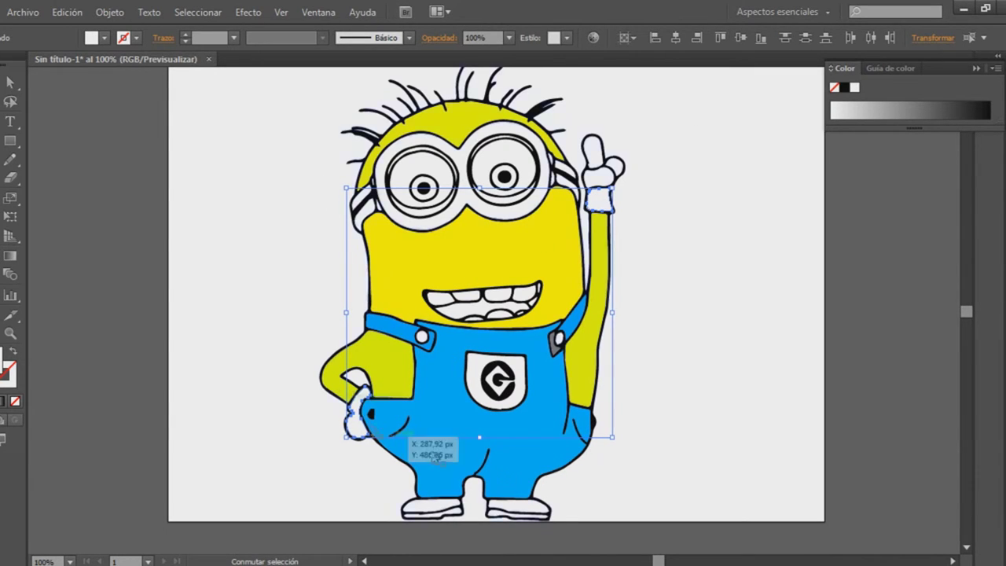
{"action": "left_click", "coordinate": [601, 180], "text": "shift"}
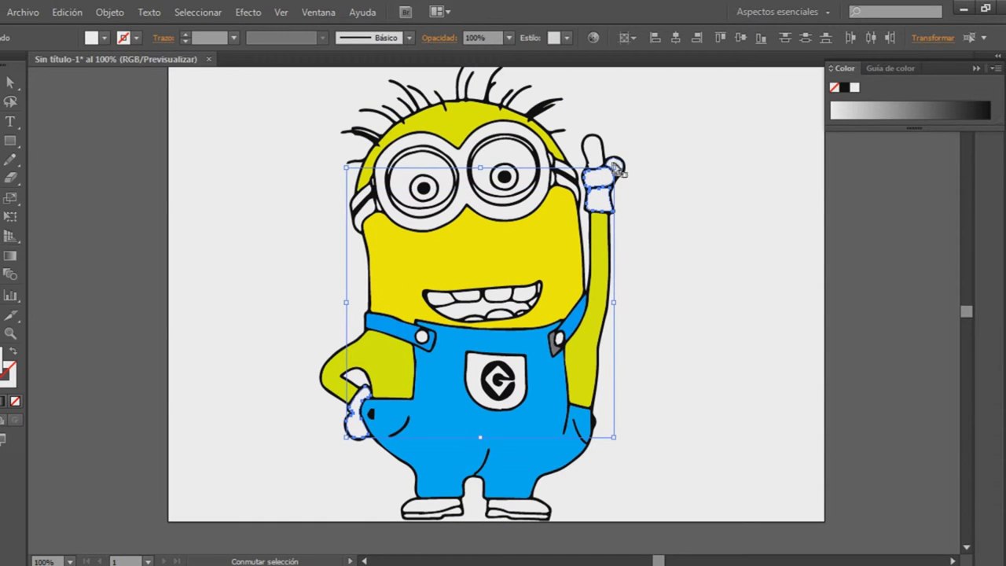
{"action": "left_click", "coordinate": [604, 164], "text": "shift"}
{"action": "left_click", "coordinate": [593, 148], "text": "shift"}
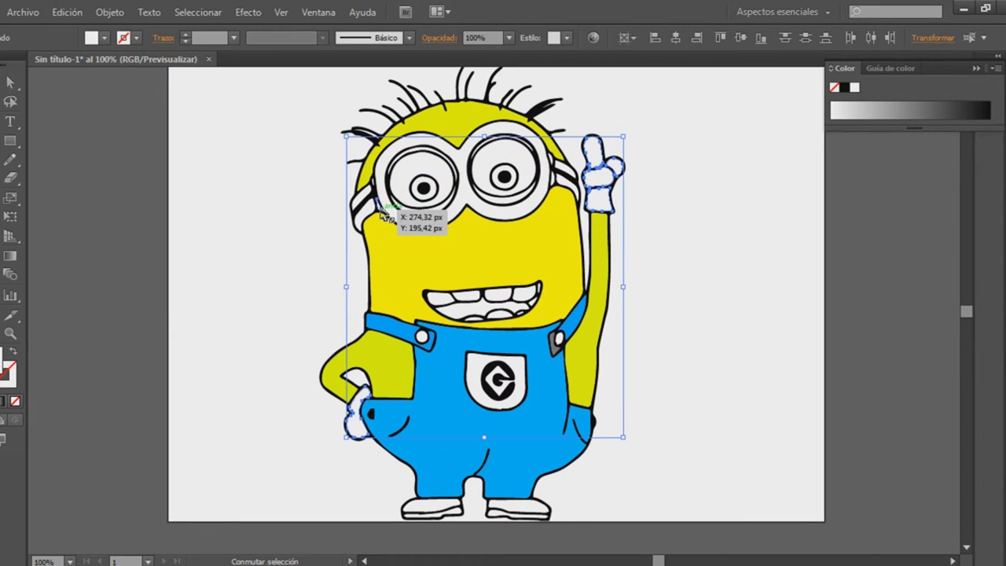
{"action": "left_click", "coordinate": [374, 190], "text": "shift"}
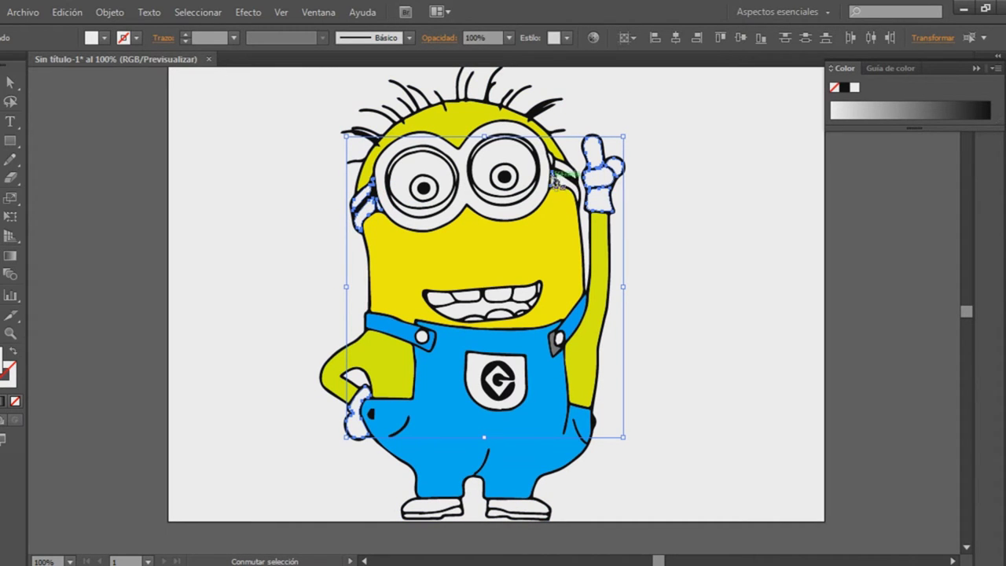
{"action": "left_click", "coordinate": [561, 175], "text": "shift"}
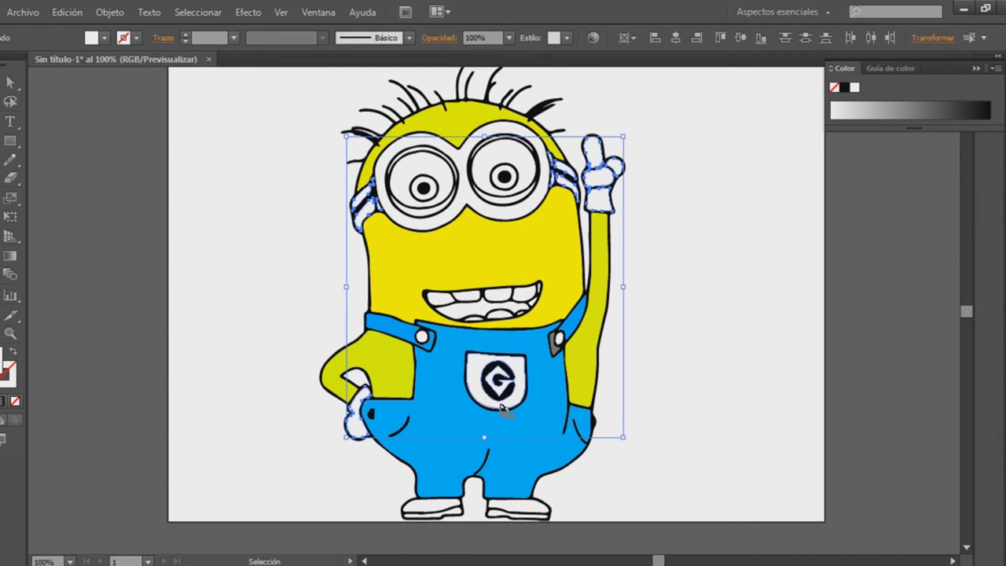
Step: Fill the selected gloves and straps with dark brownish black 473C0E, then deselect
{"action": "double_click", "coordinate": [4, 373]}
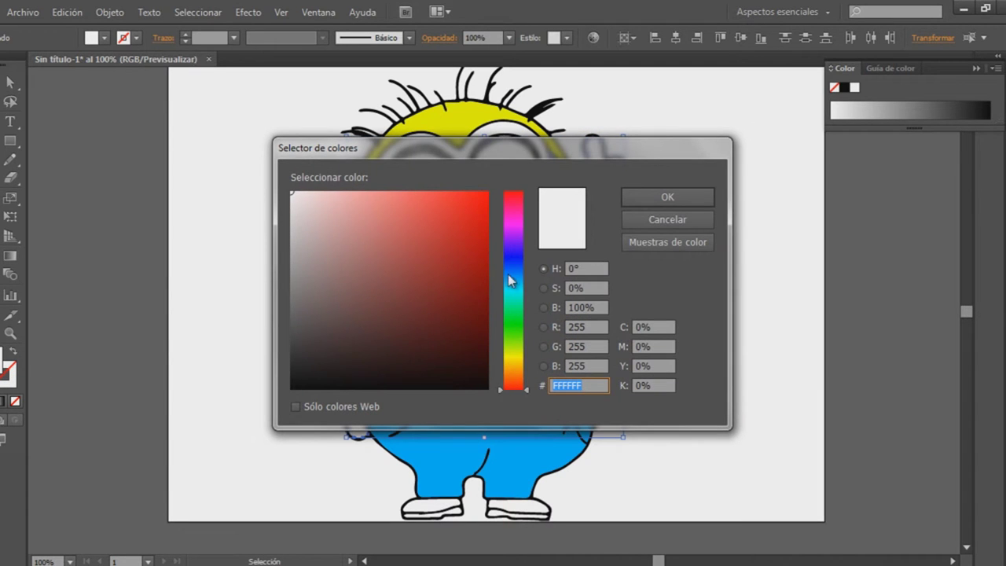
{"action": "left_click", "coordinate": [508, 281]}
{"action": "left_click_drag", "start_coordinate": [507, 289], "coordinate": [509, 334]}
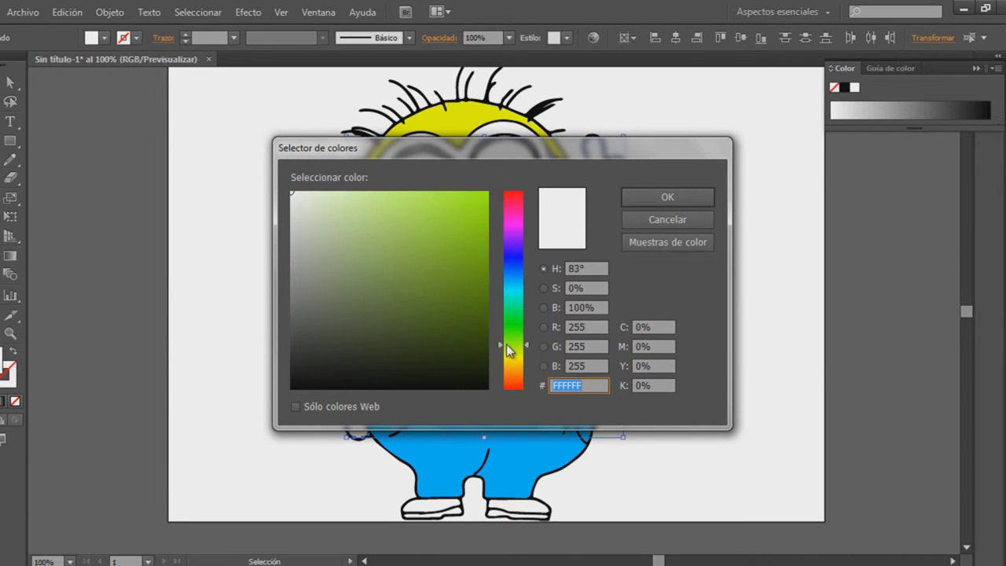
{"action": "left_click", "coordinate": [453, 331]}
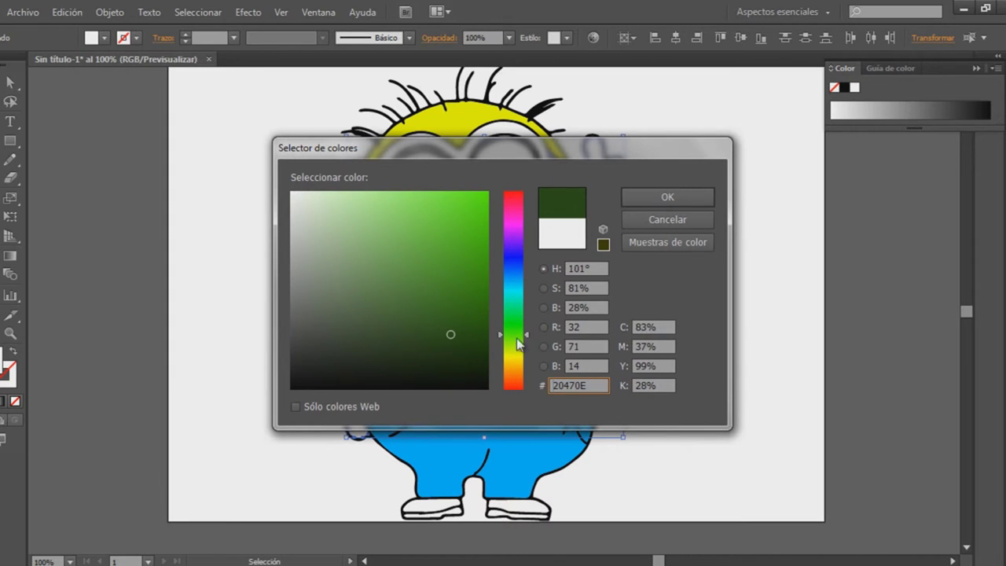
{"action": "left_click_drag", "start_coordinate": [514, 336], "coordinate": [516, 370]}
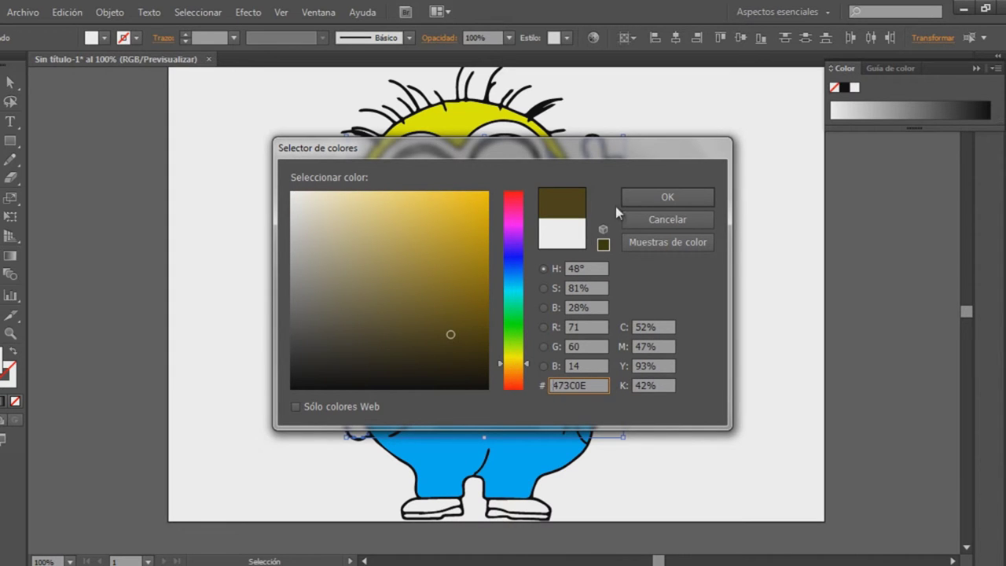
{"action": "left_click", "coordinate": [631, 197]}
{"action": "left_click", "coordinate": [266, 285]}
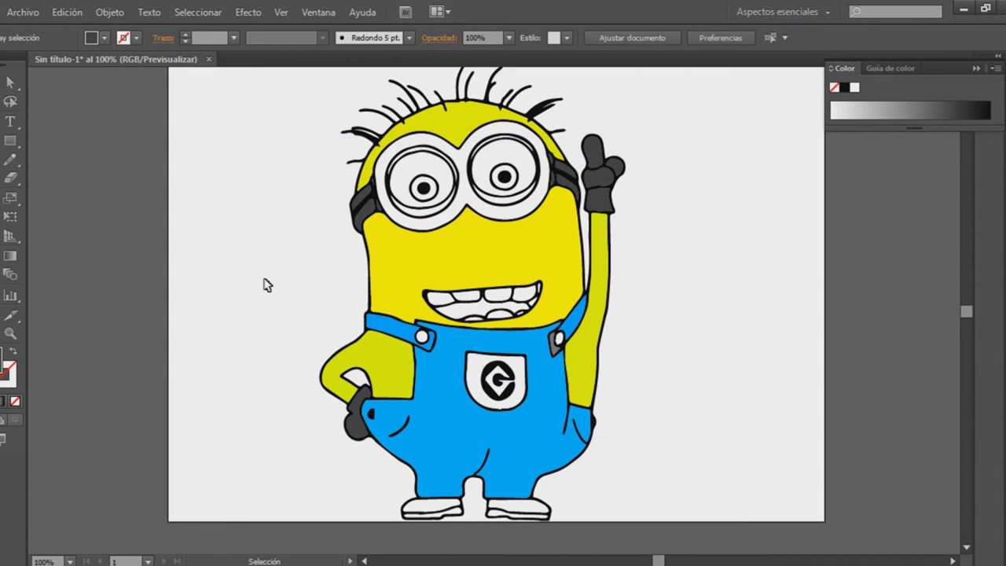
Step: Fill the goggle frames with a neutral mid grey CCCCCC
{"action": "left_click", "coordinate": [488, 214]}
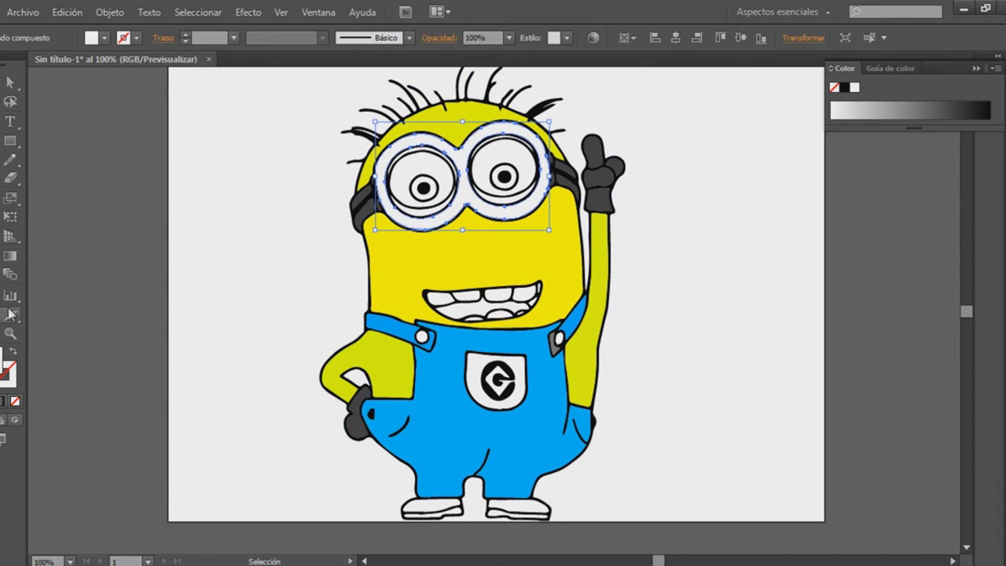
{"action": "double_click", "coordinate": [8, 367]}
{"action": "left_click", "coordinate": [308, 311]}
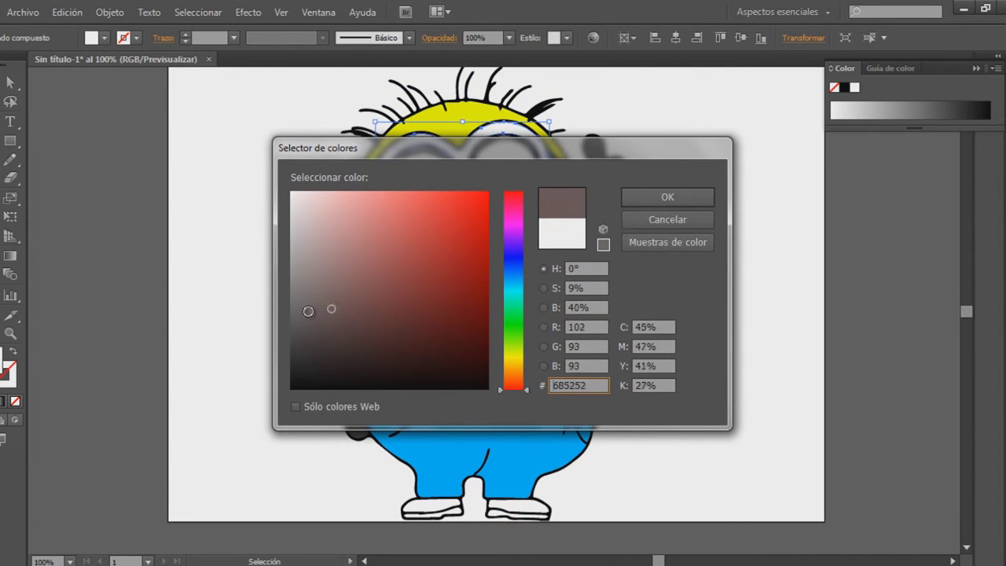
{"action": "left_click_drag", "start_coordinate": [309, 311], "coordinate": [282, 290]}
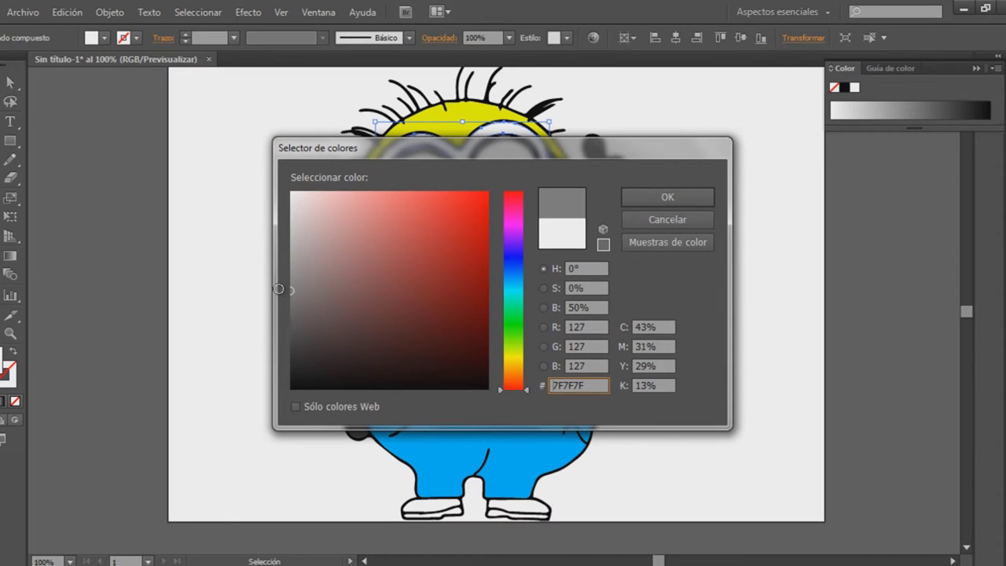
{"action": "left_click", "coordinate": [630, 196]}
Step: Fill the small part under the right eye and the left goggle ring light grey
{"action": "left_click", "coordinate": [506, 197]}
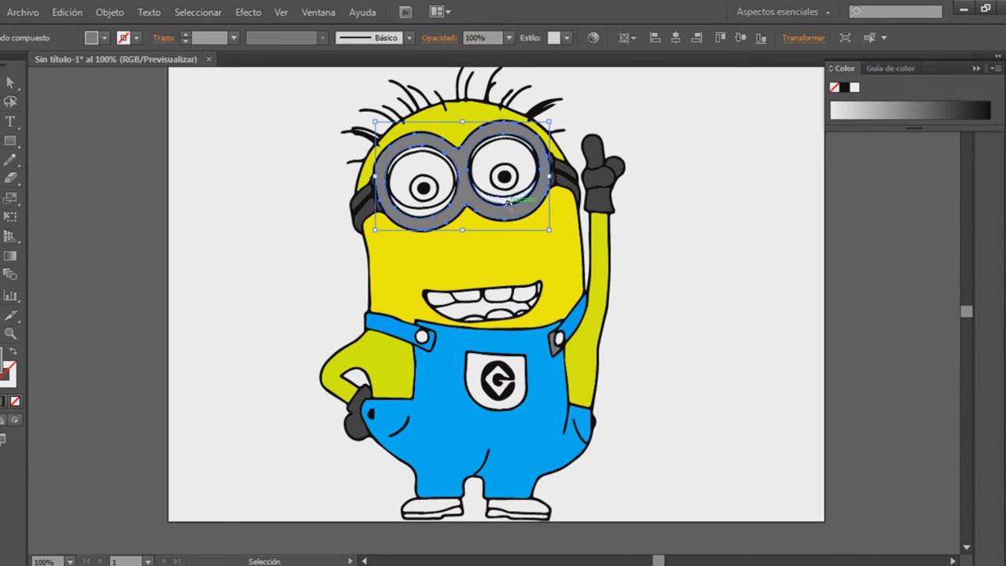
{"action": "double_click", "coordinate": [7, 366]}
{"action": "left_click_drag", "start_coordinate": [294, 260], "coordinate": [283, 242]}
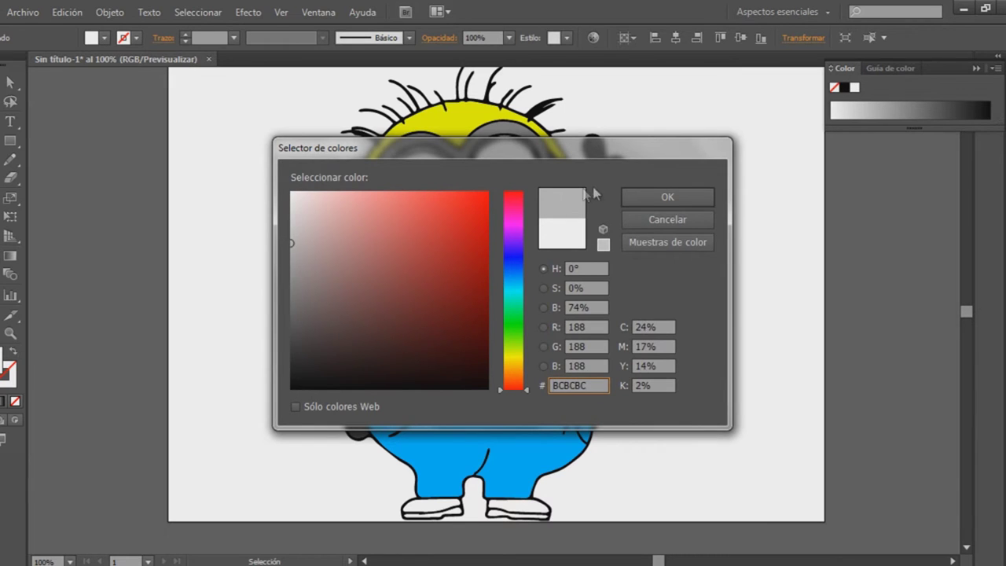
{"action": "left_click", "coordinate": [665, 197]}
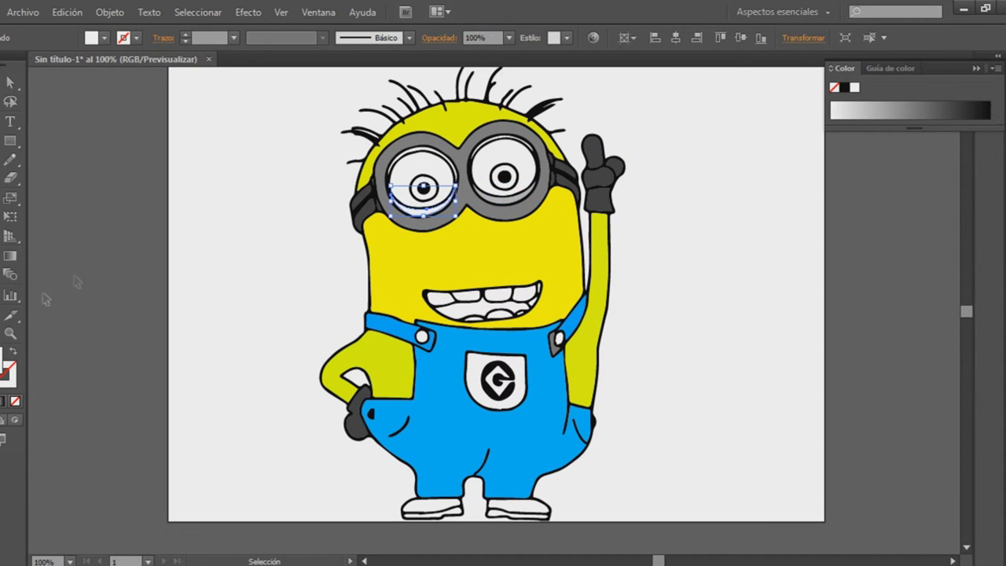
{"action": "double_click", "coordinate": [6, 365]}
{"action": "left_click_drag", "start_coordinate": [357, 288], "coordinate": [263, 228]}
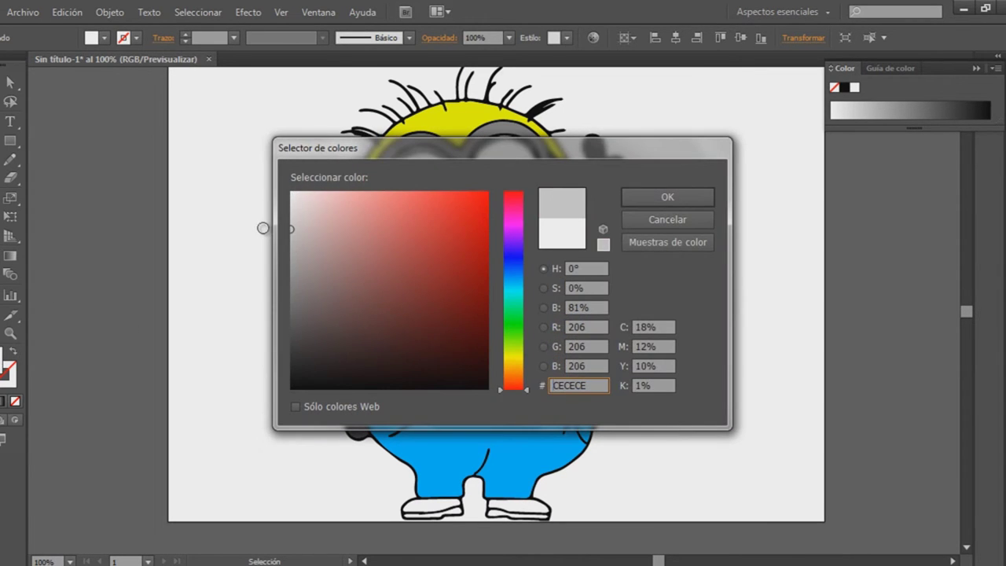
{"action": "left_click", "coordinate": [667, 197]}
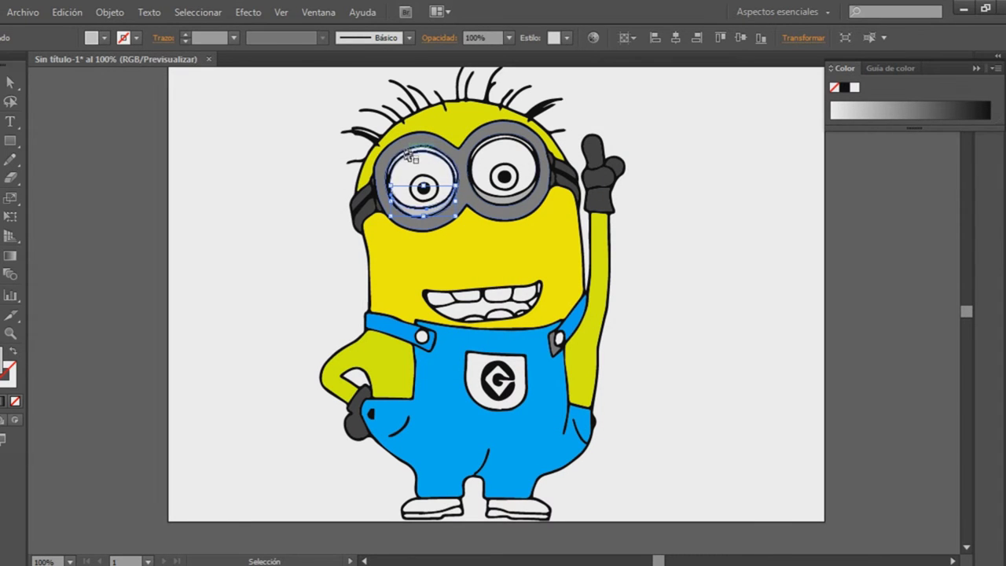
Step: Fill the upper white eye shape with a slightly darker light grey
{"action": "left_click", "coordinate": [408, 156]}
{"action": "double_click", "coordinate": [6, 365]}
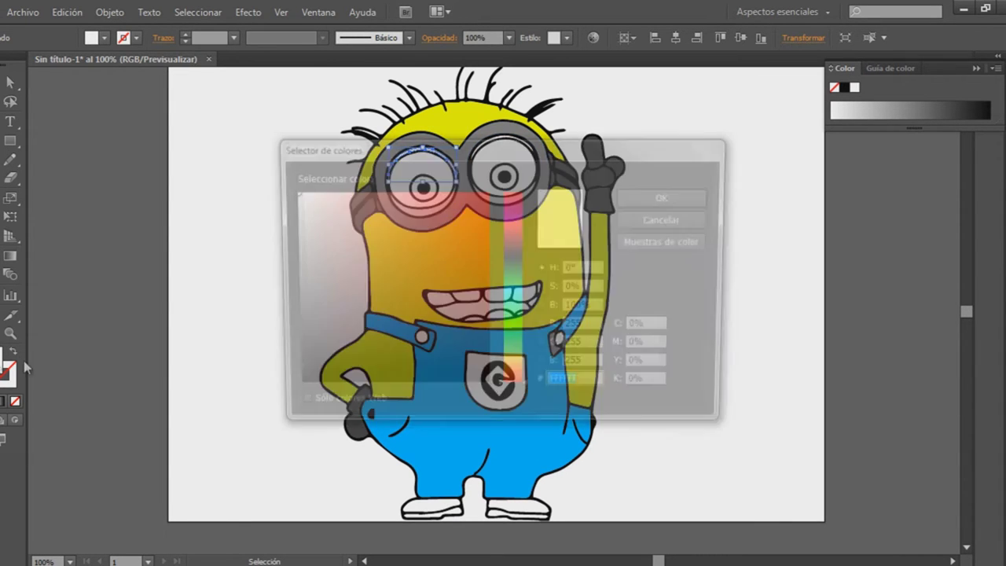
{"action": "left_click_drag", "start_coordinate": [281, 339], "coordinate": [289, 231]}
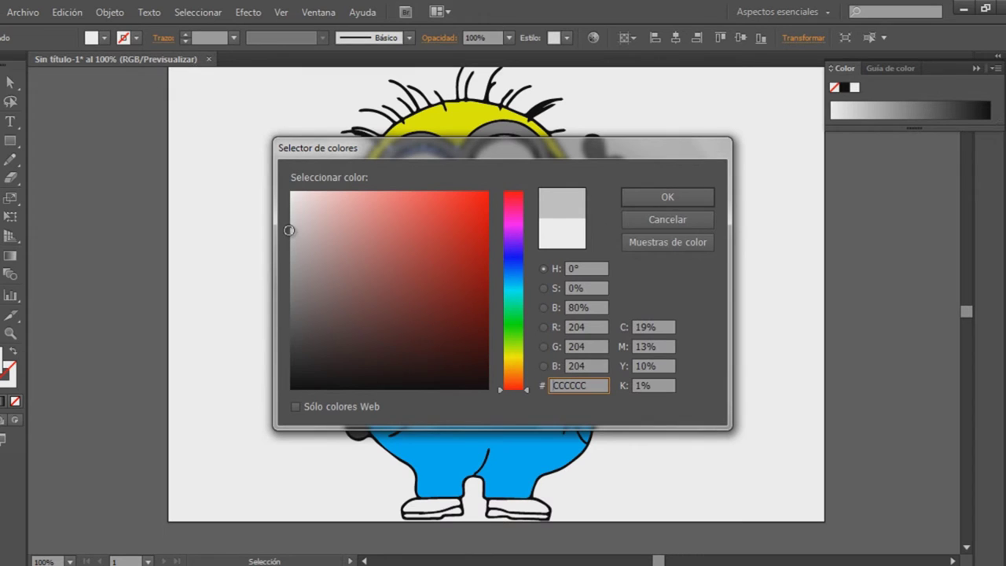
{"action": "left_click", "coordinate": [646, 203]}
Step: Fill the right eye's goggle ring with light grey D3D3D3
{"action": "left_click", "coordinate": [483, 150]}
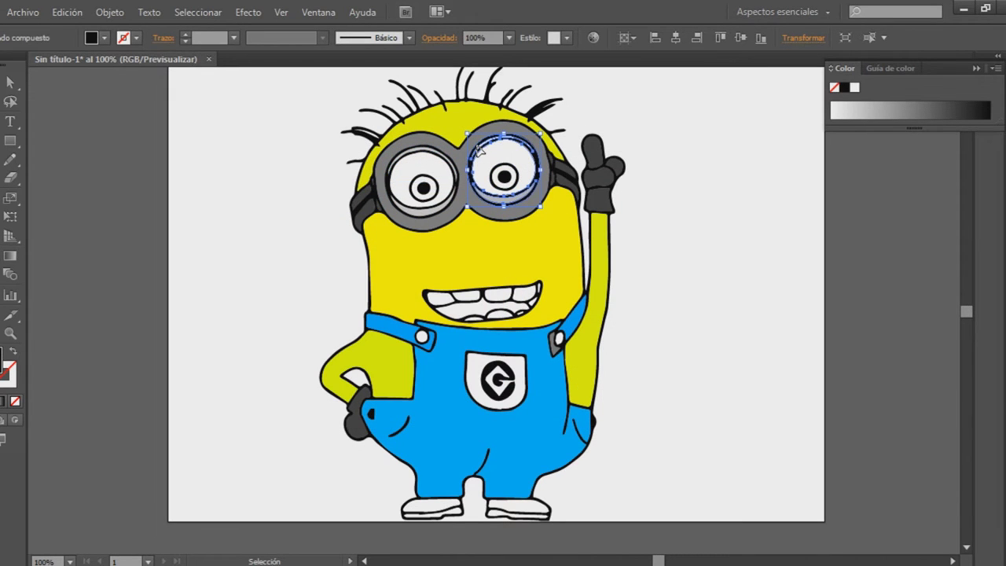
{"action": "double_click", "coordinate": [484, 147]}
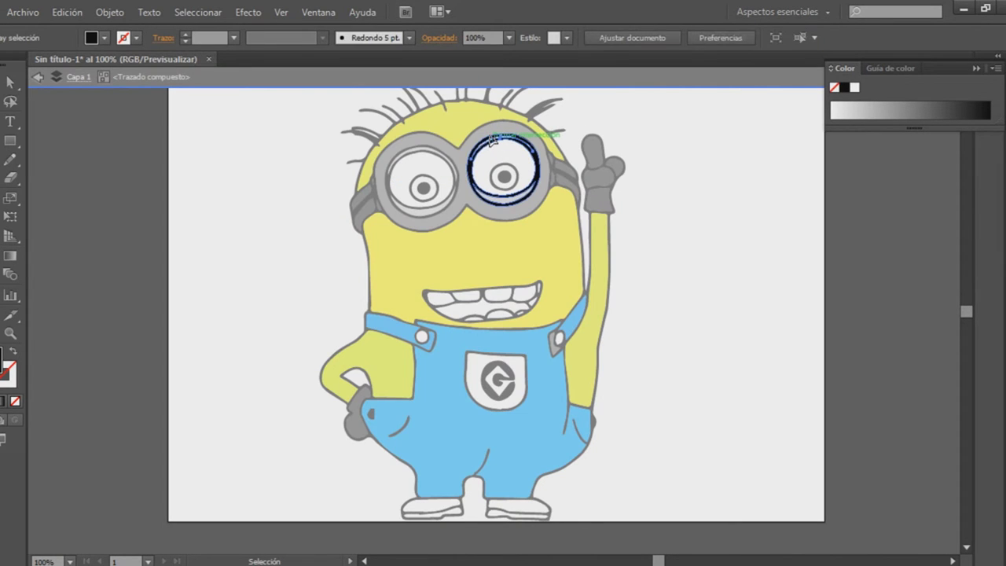
{"action": "left_click", "coordinate": [37, 77]}
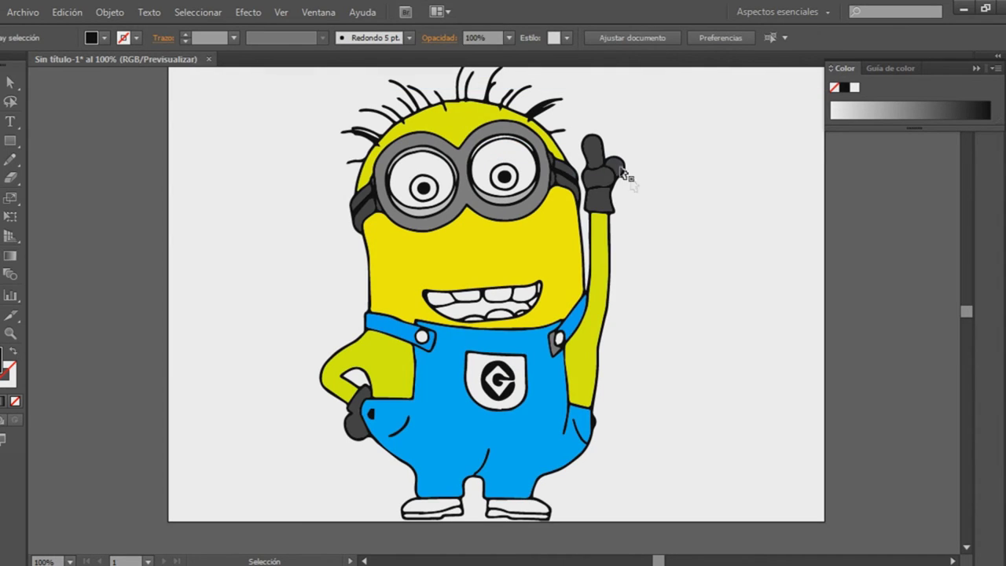
{"action": "left_click_drag", "start_coordinate": [470, 153], "coordinate": [472, 157]}
{"action": "double_click", "coordinate": [3, 363]}
{"action": "left_click_drag", "start_coordinate": [307, 232], "coordinate": [289, 225]}
{"action": "left_click", "coordinate": [667, 197]}
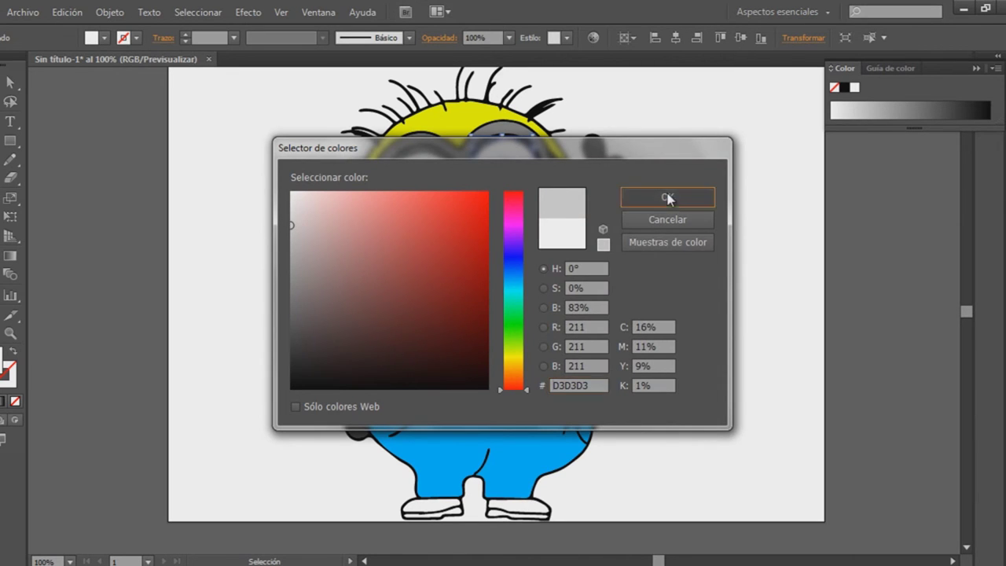
{"action": "left_click", "coordinate": [515, 178]}
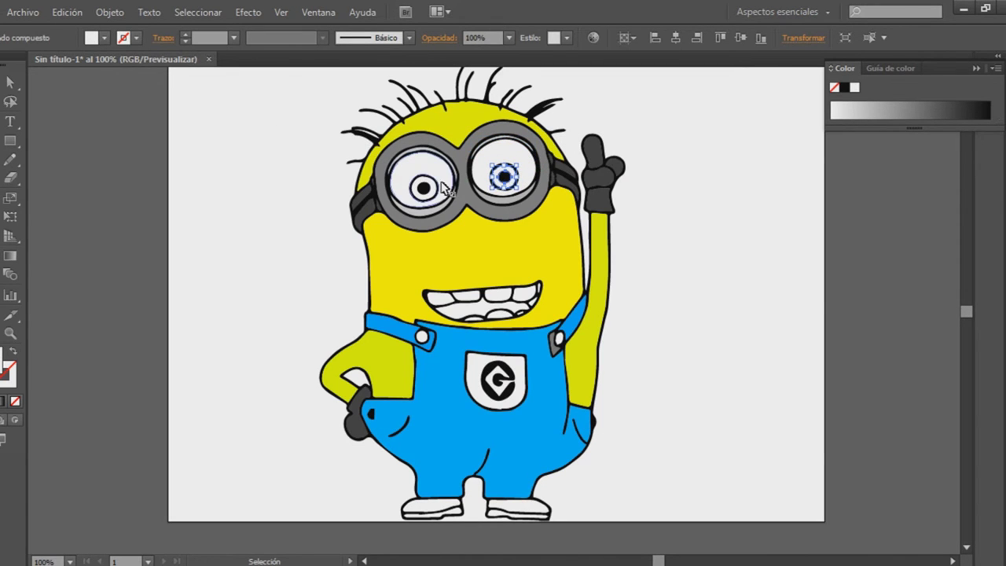
Step: Select the left and right pupils and fill them dark brown 8E7352
{"action": "left_click", "coordinate": [434, 187]}
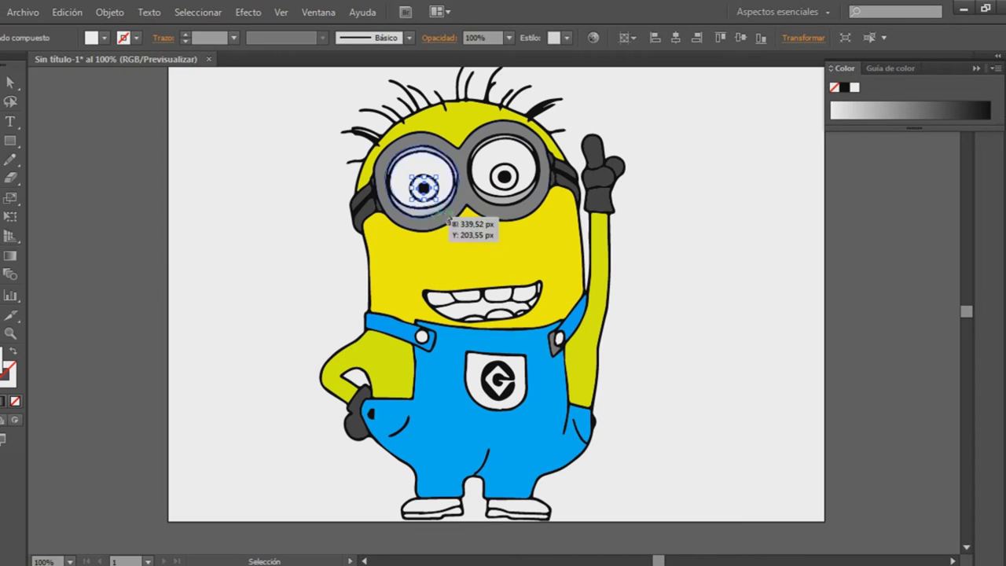
{"action": "left_click", "coordinate": [506, 181], "text": "shift"}
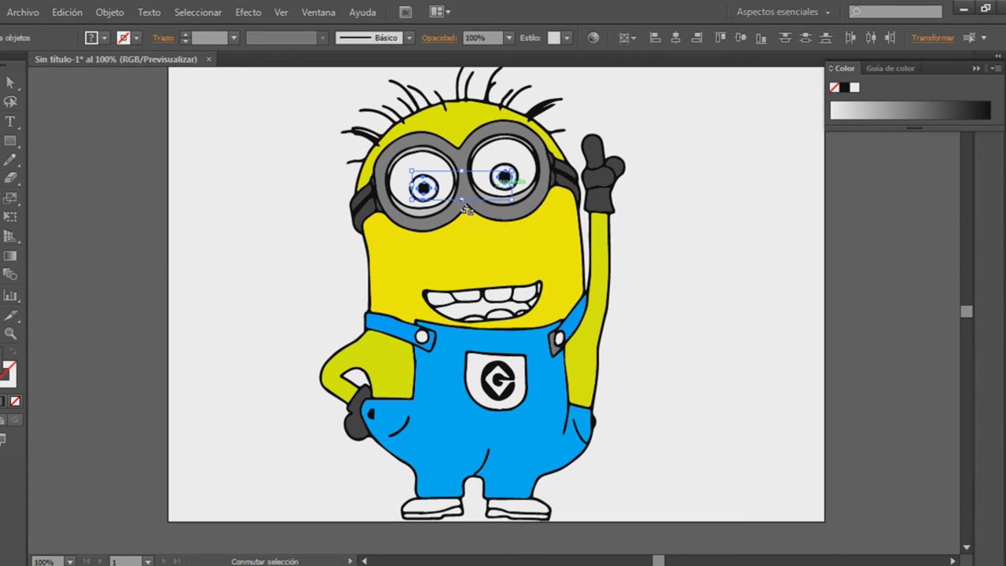
{"action": "double_click", "coordinate": [8, 371]}
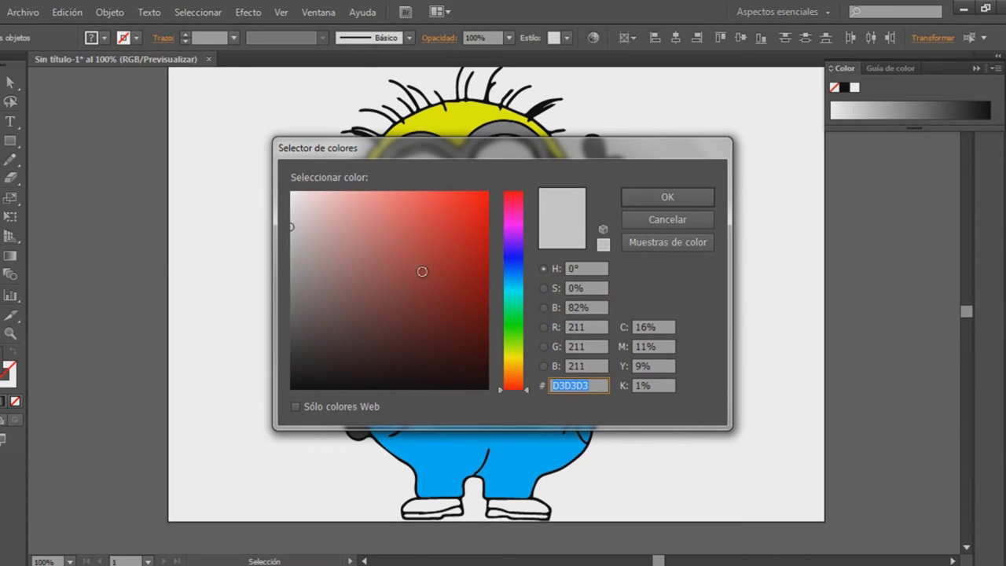
{"action": "mouse_move", "coordinate": [499, 153]}
{"action": "left_mouse_down"}
{"action": "mouse_move", "coordinate": [861, 175]}
{"action": "mouse_move", "coordinate": [822, 164]}
{"action": "left_mouse_up"}
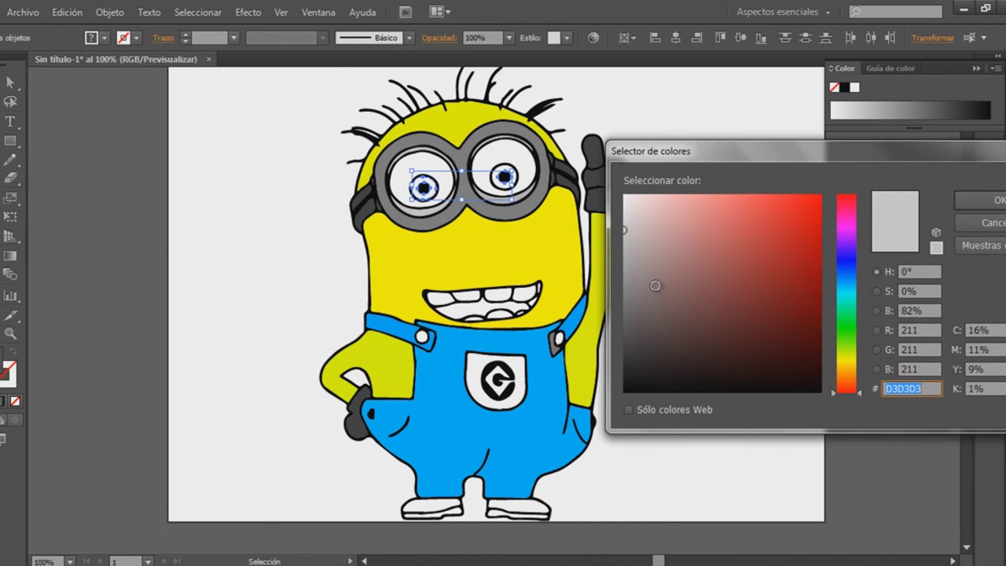
{"action": "left_click_drag", "start_coordinate": [851, 327], "coordinate": [847, 367]}
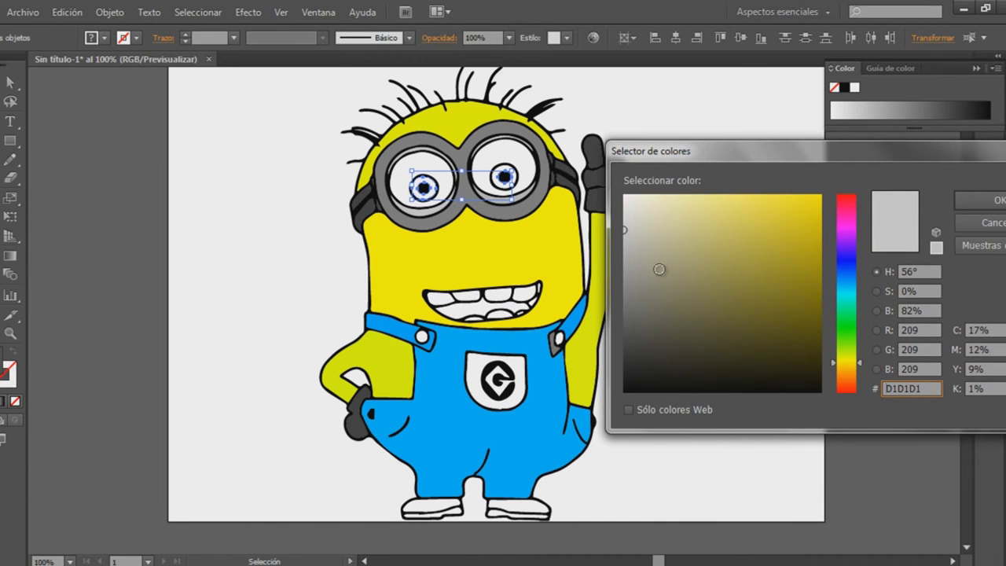
{"action": "left_click_drag", "start_coordinate": [843, 366], "coordinate": [845, 375]}
{"action": "left_click", "coordinate": [713, 268]}
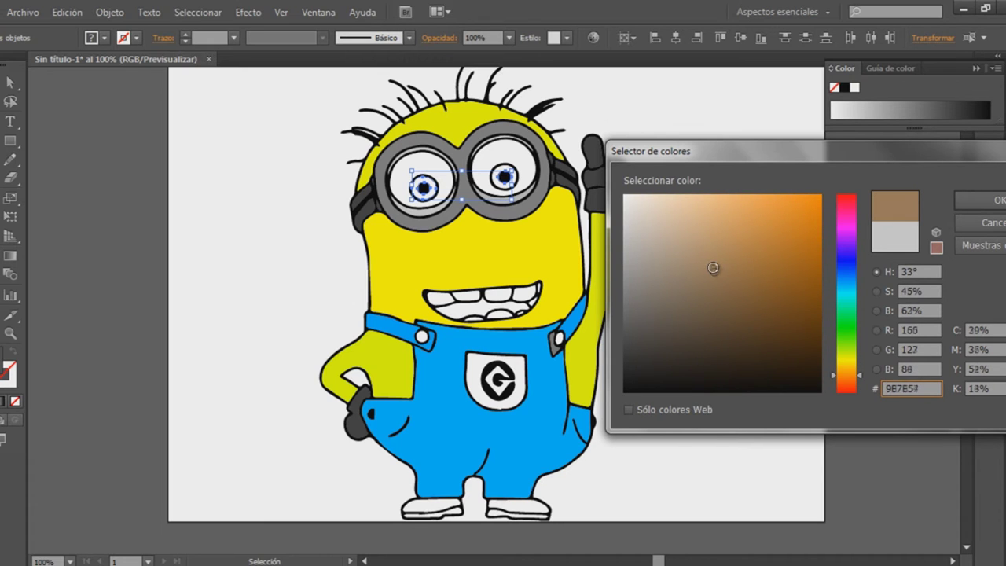
{"action": "left_click_drag", "start_coordinate": [711, 270], "coordinate": [709, 281]}
{"action": "left_click", "coordinate": [982, 200]}
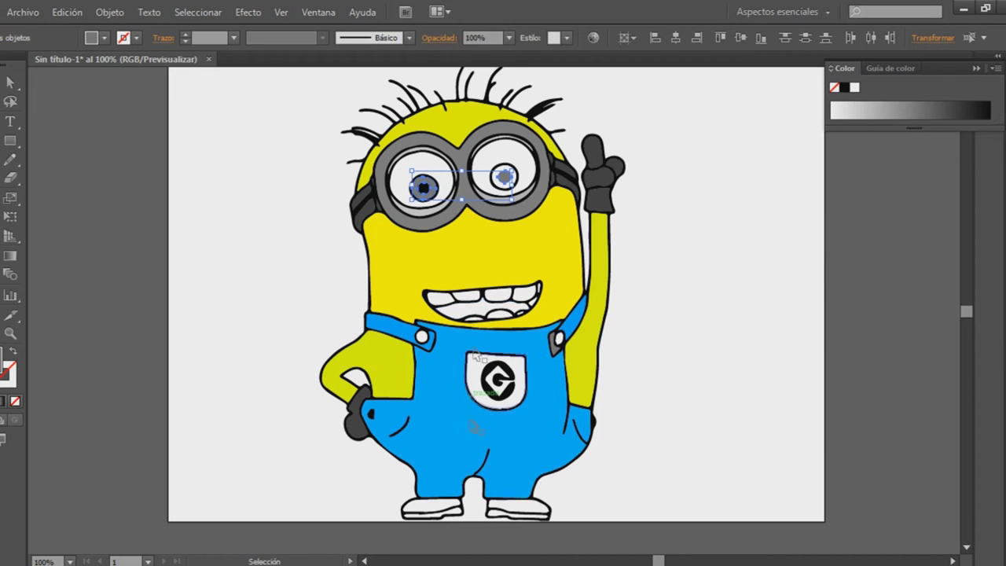
{"action": "left_click", "coordinate": [499, 385]}
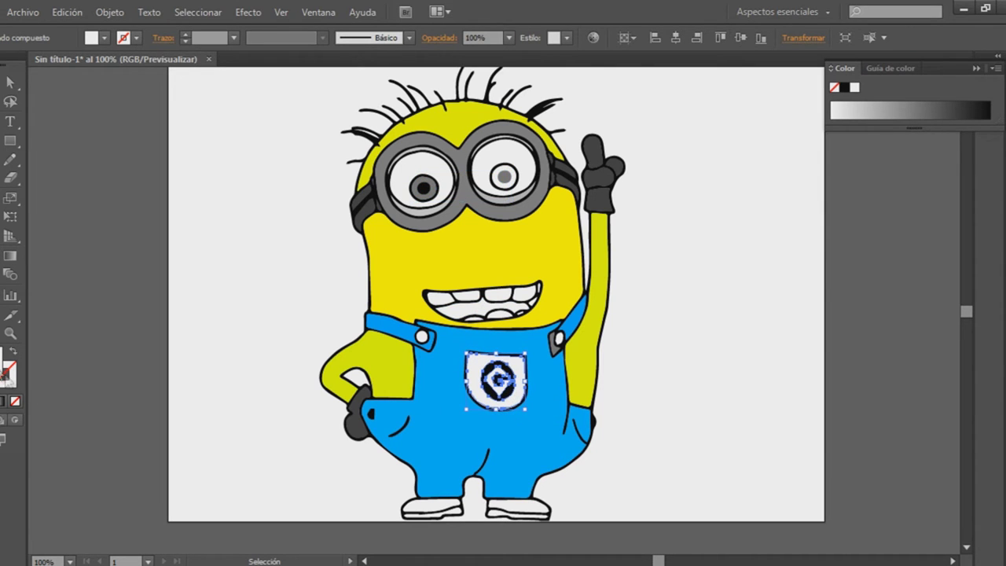
Step: Fill the G logo badge with bright blue 00AAFF and set the Color panel to RGB
{"action": "double_click", "coordinate": [6, 360]}
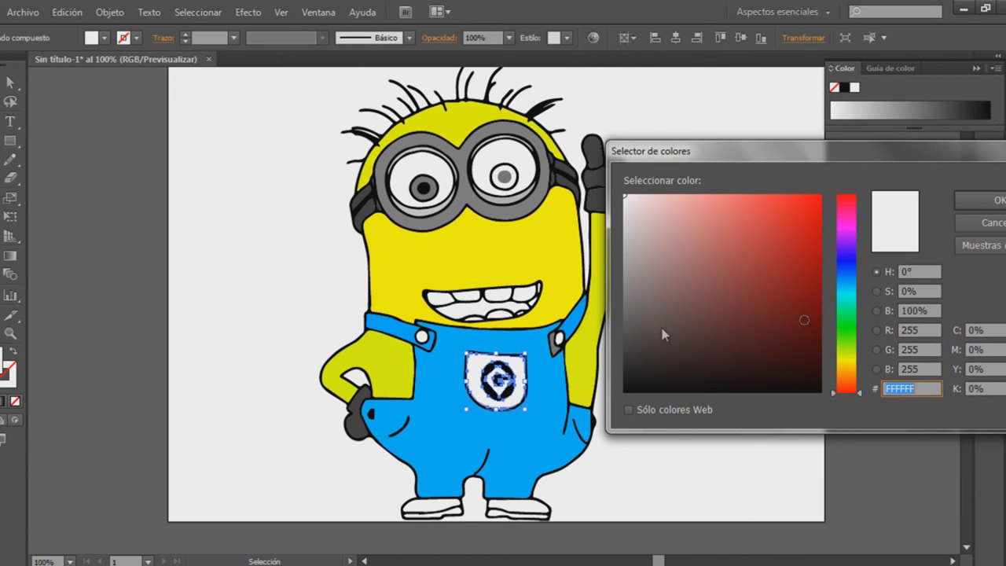
{"action": "left_click", "coordinate": [839, 287]}
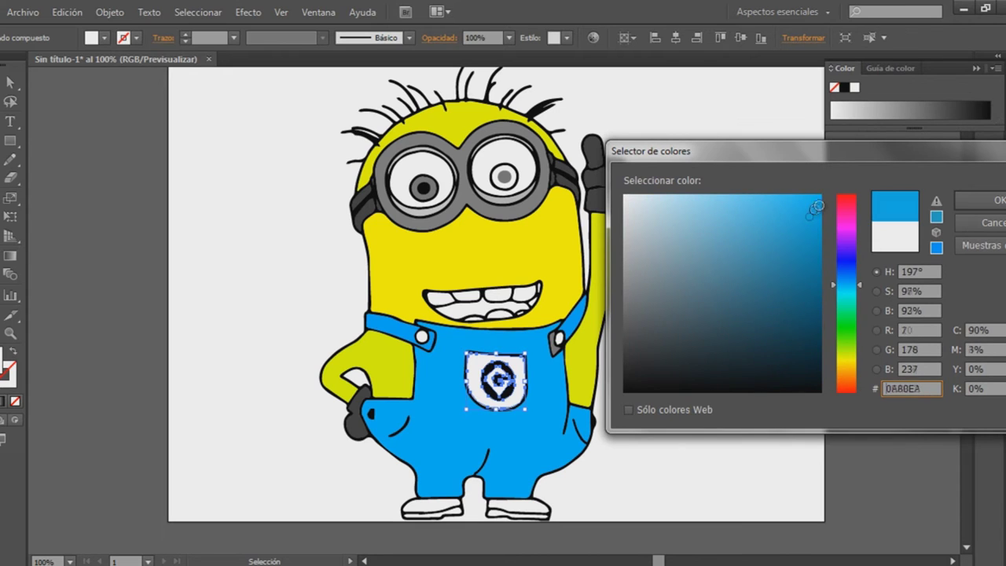
{"action": "left_click_drag", "start_coordinate": [842, 286], "coordinate": [856, 288]}
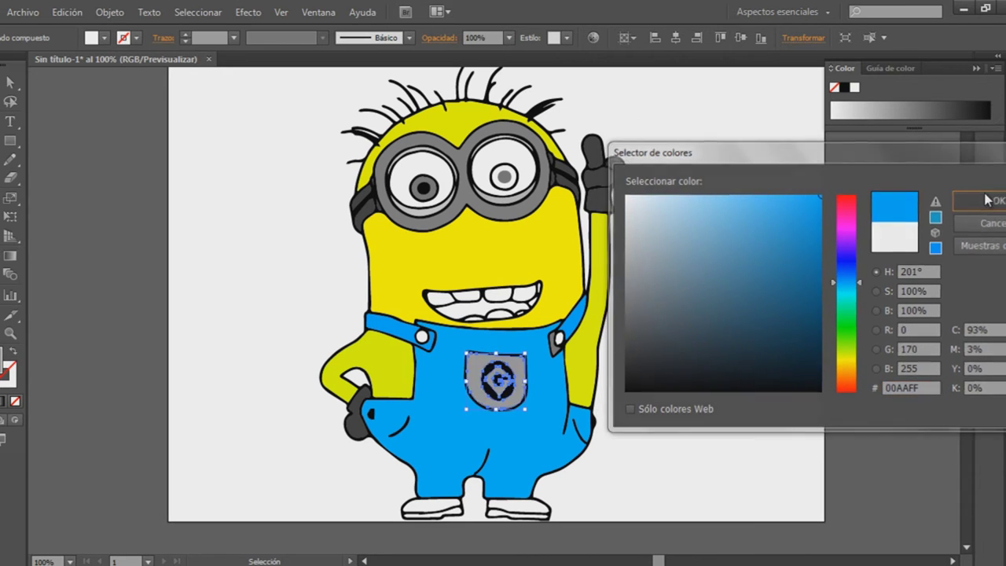
{"action": "left_click", "coordinate": [982, 200]}
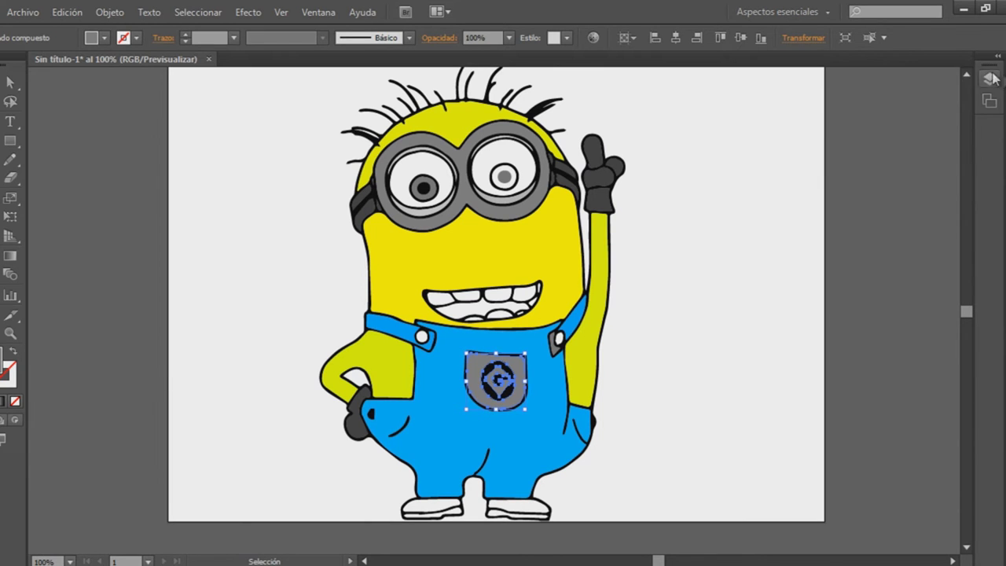
{"action": "left_click", "coordinate": [996, 69]}
{"action": "left_click", "coordinate": [882, 115]}
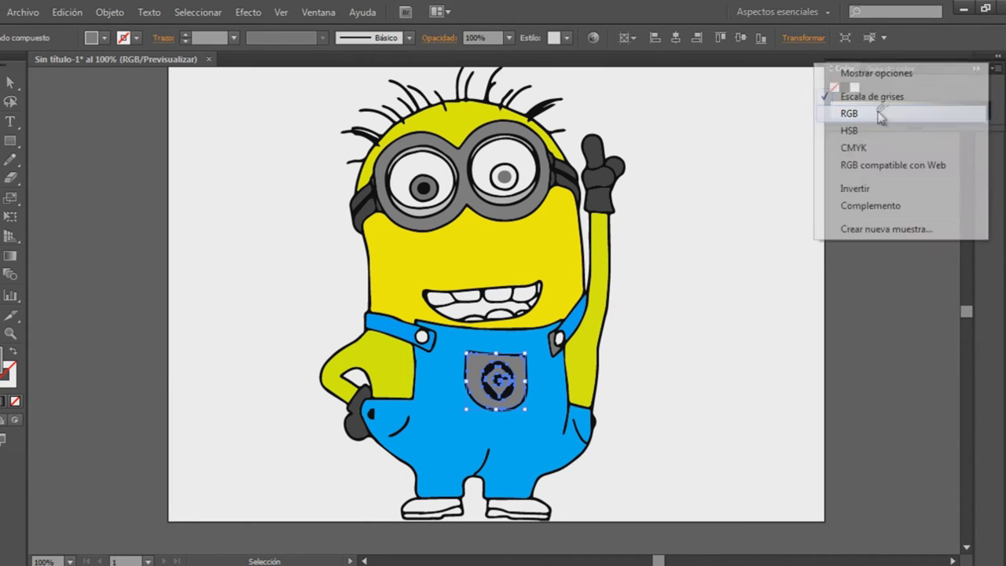
Step: Make the right pupil's fill black 000000
{"action": "left_click", "coordinate": [424, 195]}
{"action": "left_click_drag", "start_coordinate": [510, 183], "coordinate": [509, 184]}
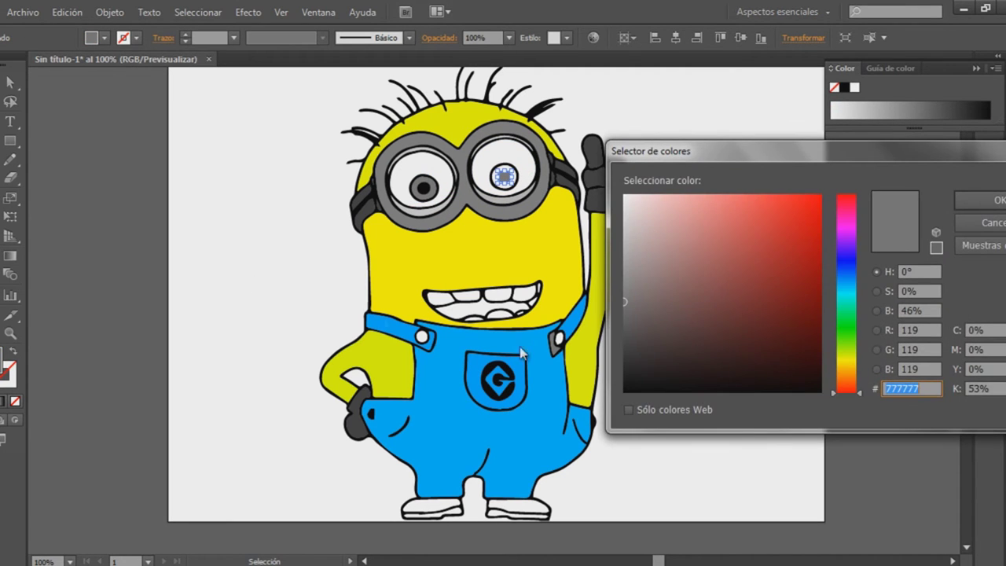
{"action": "left_click_drag", "start_coordinate": [665, 396], "coordinate": [607, 391]}
{"action": "left_click", "coordinate": [991, 201]}
Step: Check the pupil selections and zoom to frame the face and overalls
{"action": "left_click", "coordinate": [438, 194]}
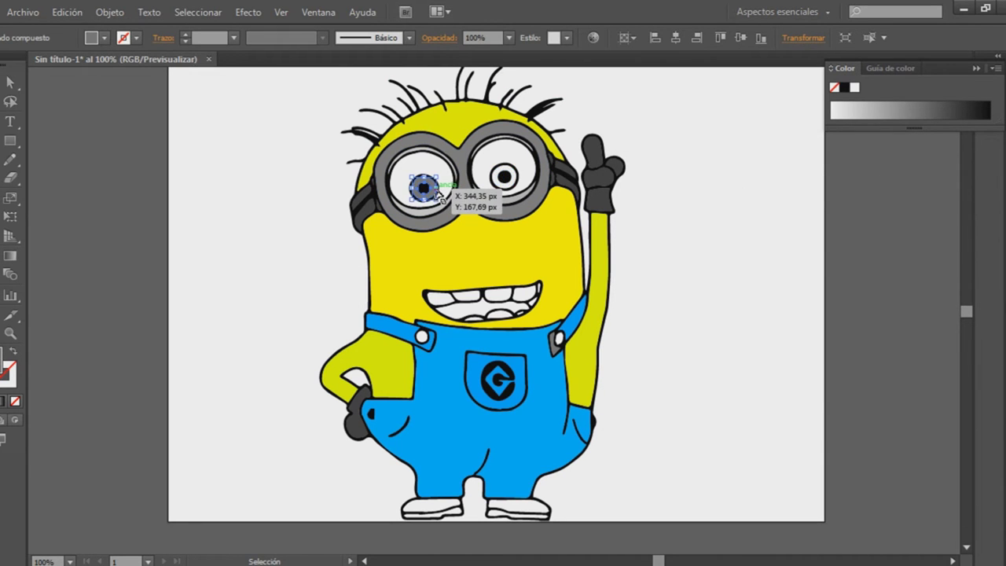
{"action": "left_click", "coordinate": [515, 182], "text": "shift"}
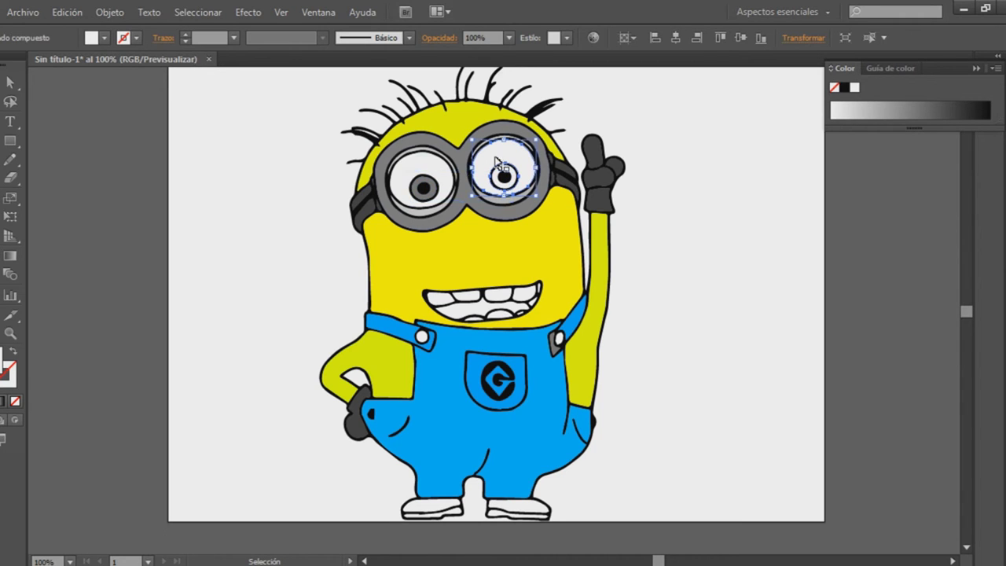
{"action": "left_click", "coordinate": [238, 234]}
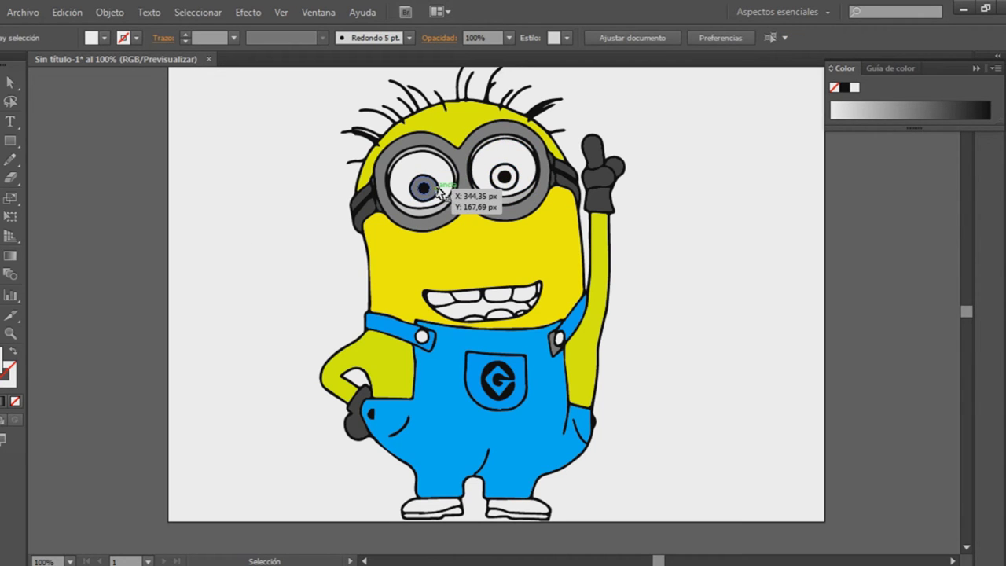
{"action": "left_click", "coordinate": [438, 194]}
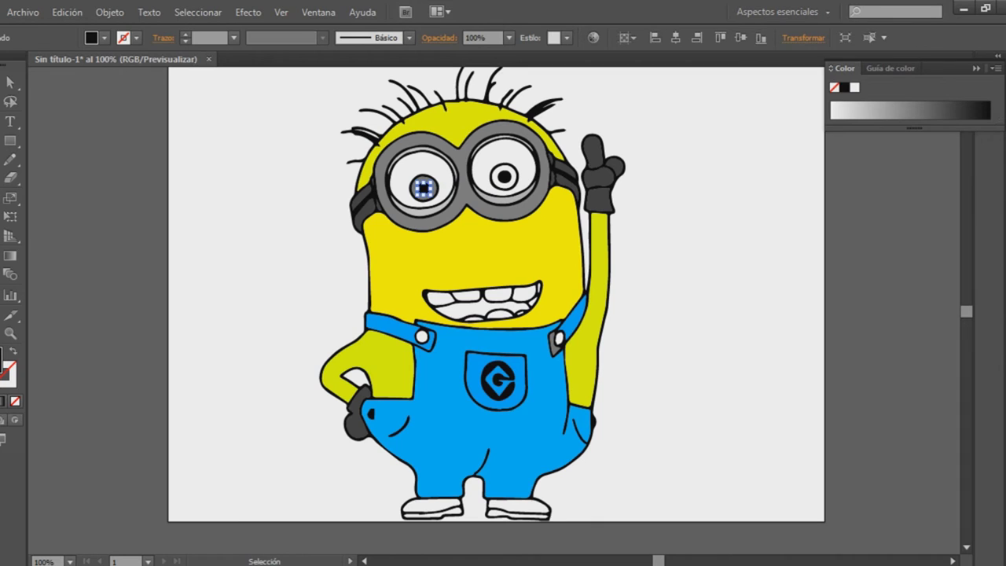
{"action": "left_click", "coordinate": [254, 209]}
{"action": "left_click", "coordinate": [437, 194]}
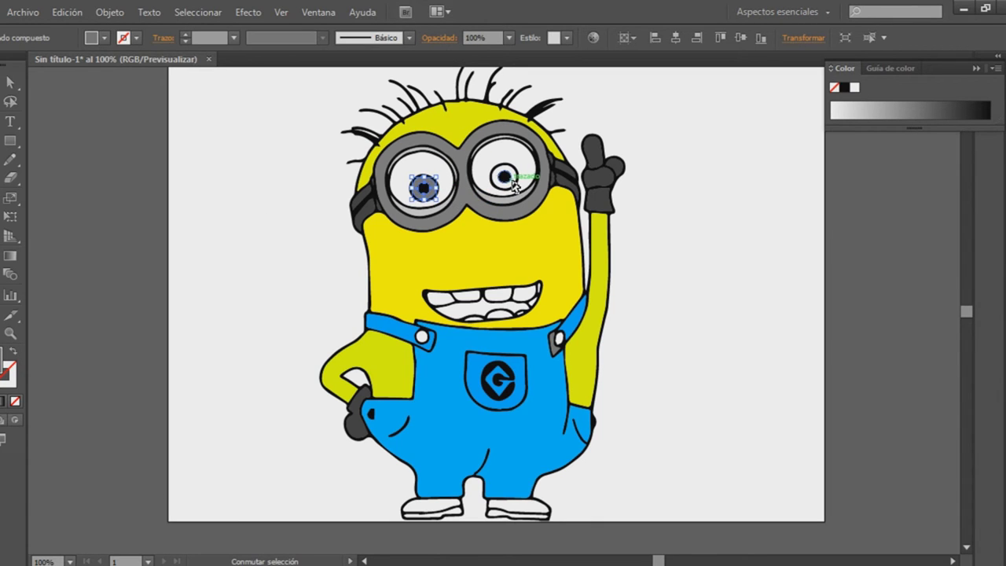
{"action": "left_click", "coordinate": [132, 232]}
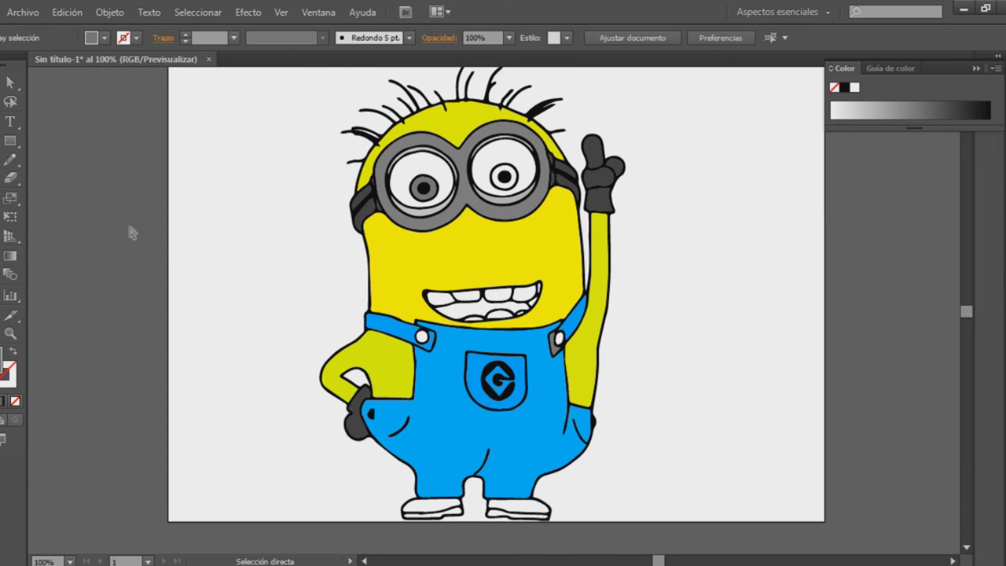
{"action": "key", "text": "ctrl+plus"}
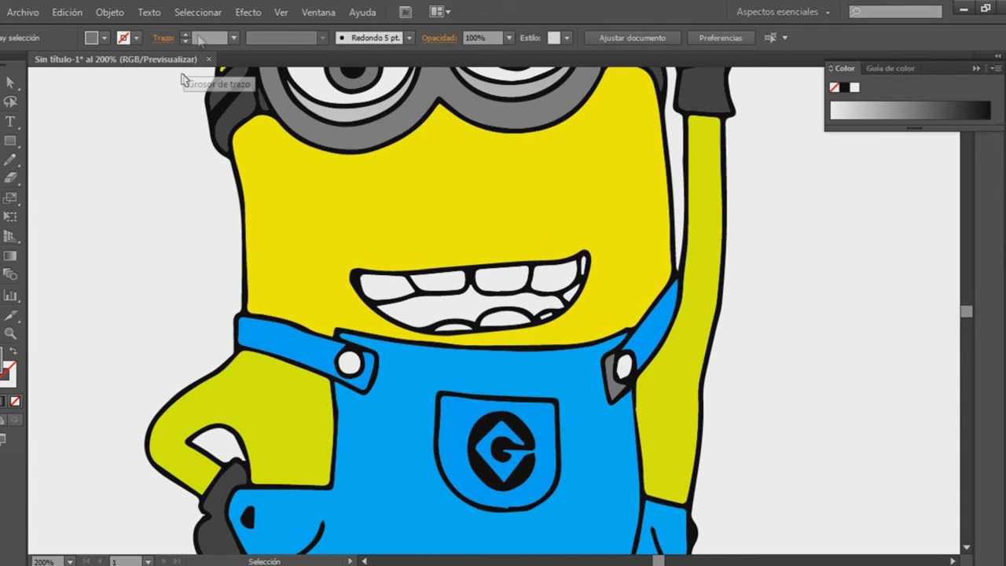
{"action": "key", "text": "ctrl+minus"}
{"action": "scroll", "coordinate": [360, 274], "scroll_direction": "up", "scroll_amount": 3}
{"action": "left_click", "coordinate": [361, 274]}
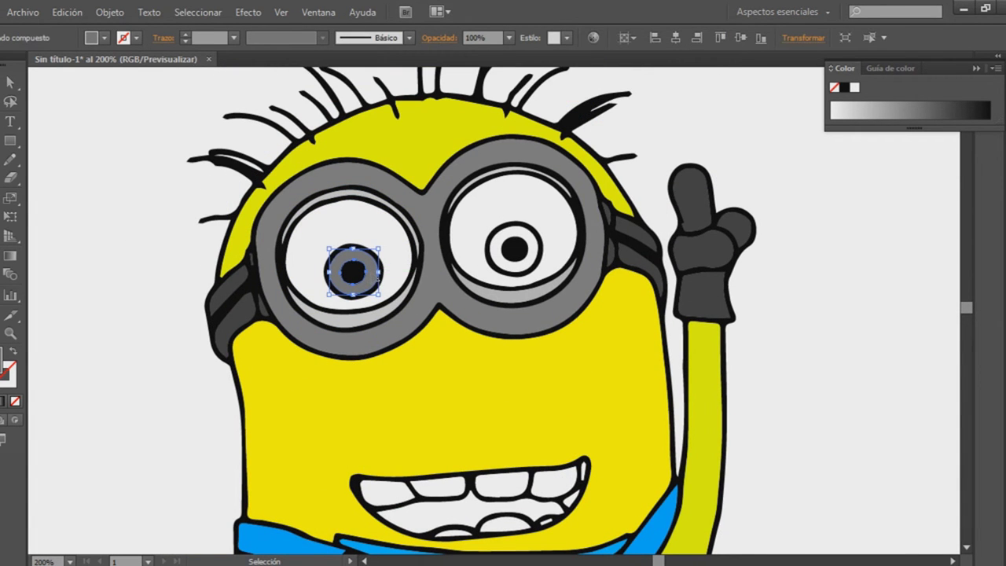
Step: Fill both pupils with grey-brown 665A4F and switch the Color panel to RGB
{"action": "left_click", "coordinate": [534, 261], "text": "shift"}
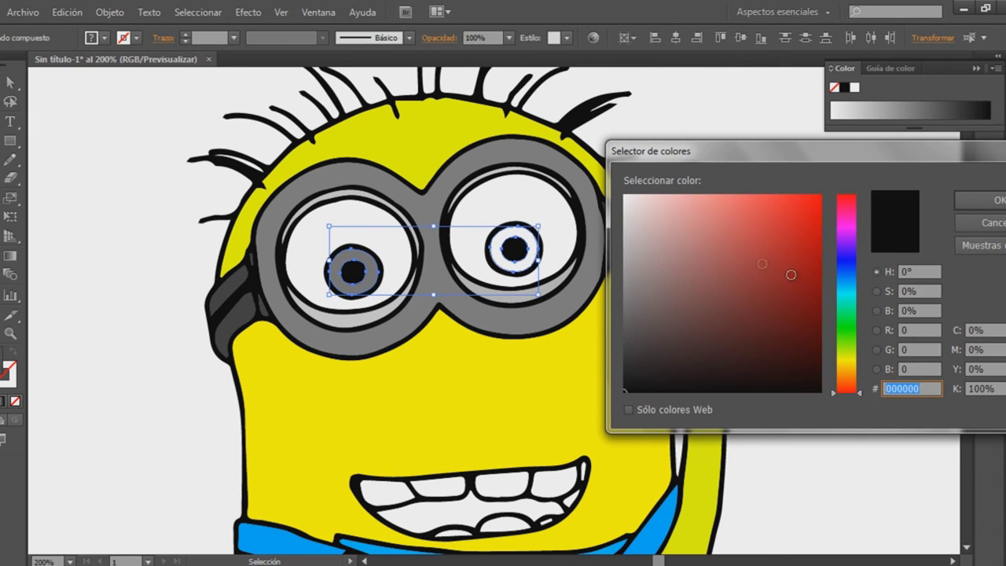
{"action": "left_click", "coordinate": [860, 376]}
{"action": "left_click_drag", "start_coordinate": [678, 326], "coordinate": [670, 312]}
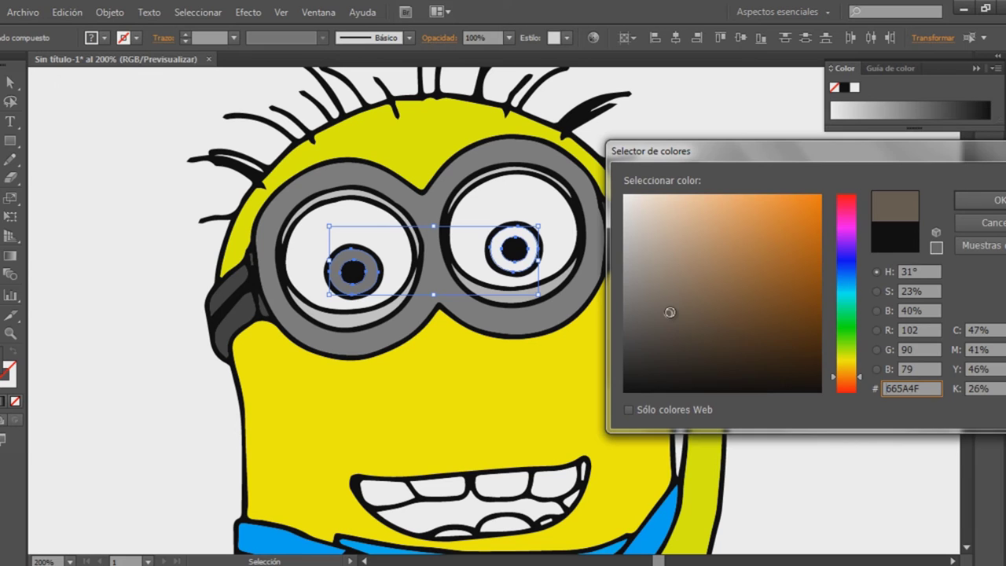
{"action": "left_click", "coordinate": [980, 200]}
{"action": "left_click", "coordinate": [995, 69]}
{"action": "left_click", "coordinate": [851, 117]}
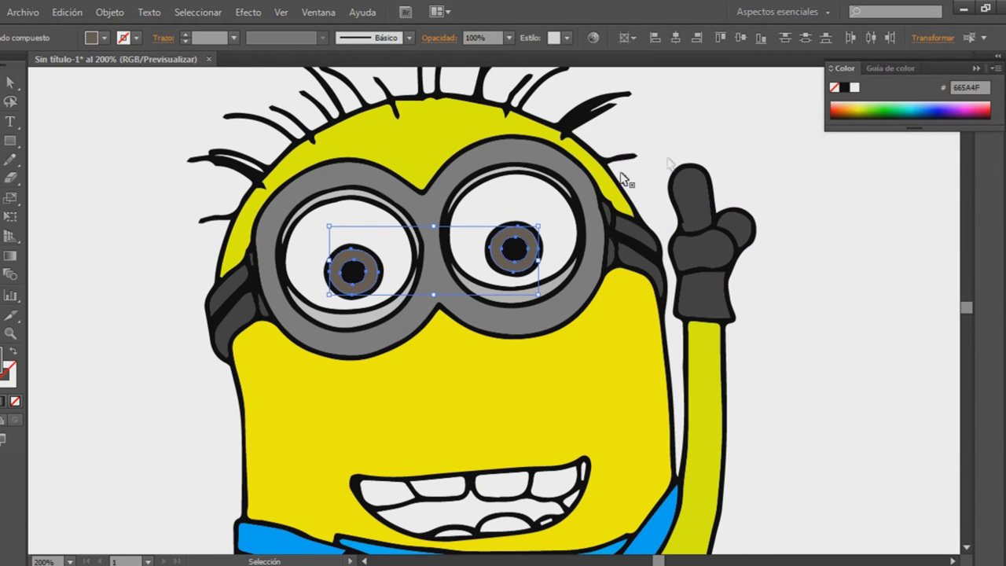
{"action": "left_click", "coordinate": [802, 188]}
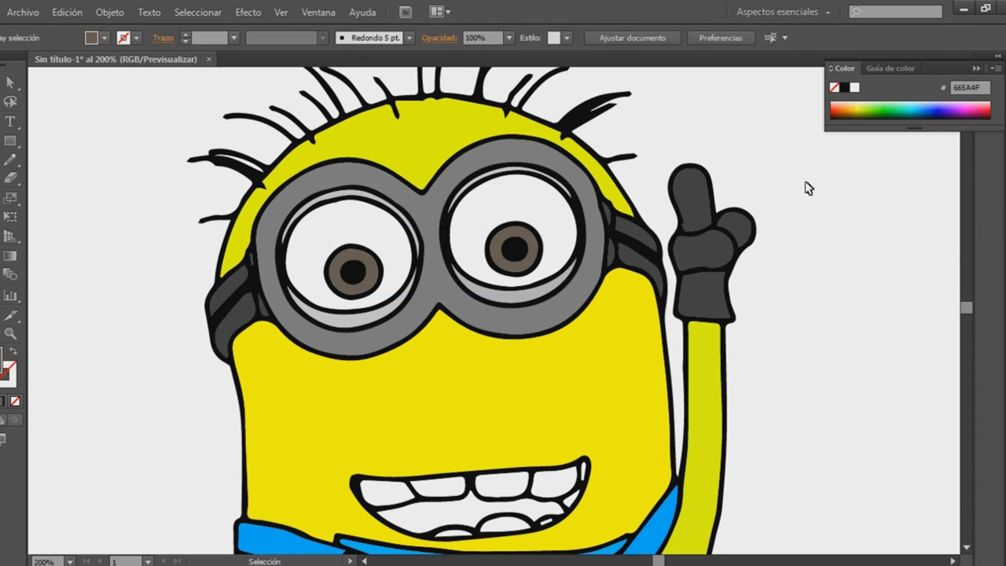
{"action": "key", "text": "ctrl+minus"}
{"action": "key", "text": "ctrl+minus"}
{"action": "key", "text": "ctrl+minus"}
{"action": "key", "text": "ctrl+minus"}
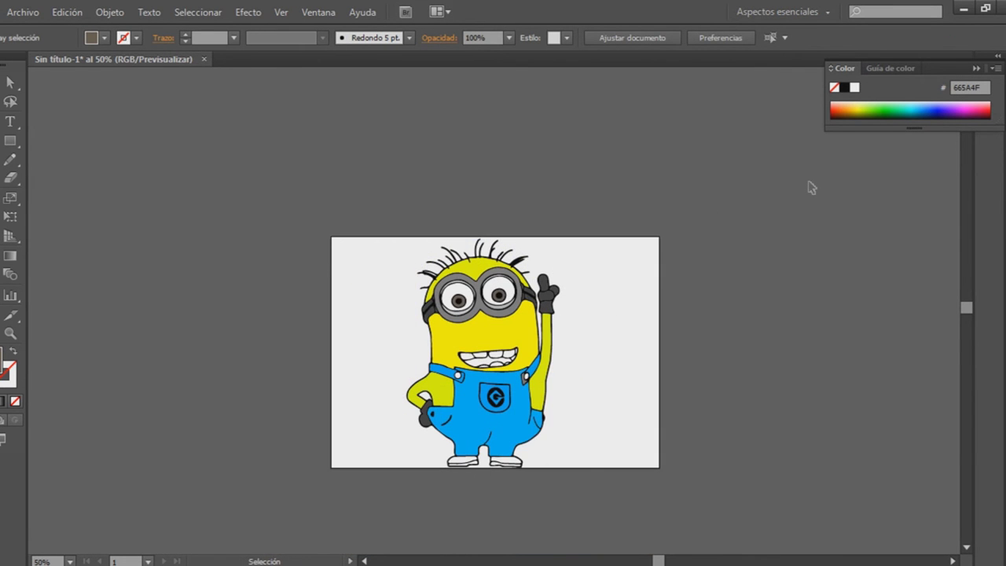
{"action": "key", "text": "ctrl+plus"}
{"action": "key", "text": "ctrl+plus"}
{"action": "key", "text": "ctrl+plus"}
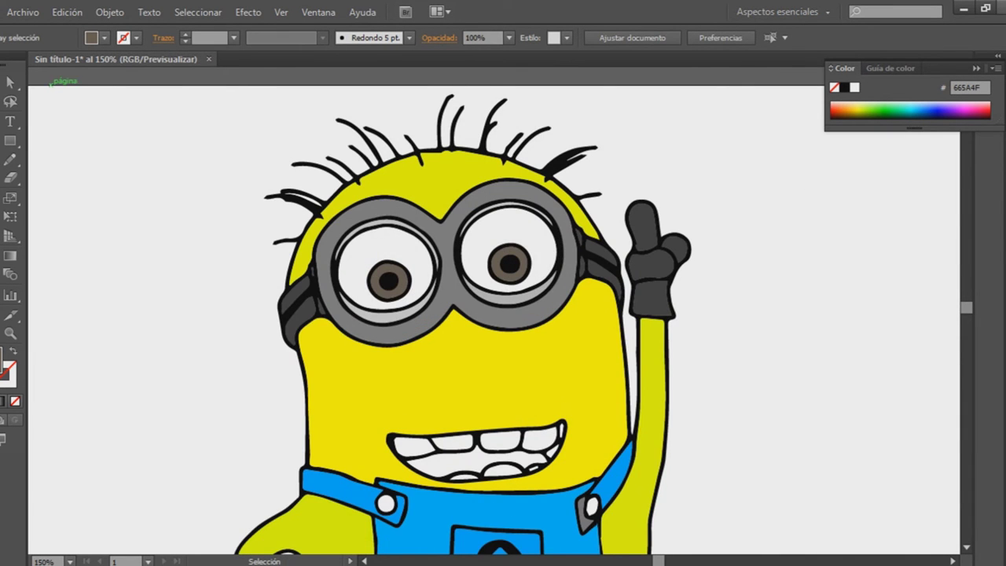
Step: Select the left shoe's outline and sole parts plus the right shoe with Direct Selection
{"action": "scroll", "coordinate": [742, 369], "scroll_direction": "down", "scroll_amount": 2}
{"action": "scroll", "coordinate": [742, 368], "scroll_direction": "down", "scroll_amount": 5}
{"action": "left_click_drag", "start_coordinate": [523, 417], "coordinate": [528, 421]}
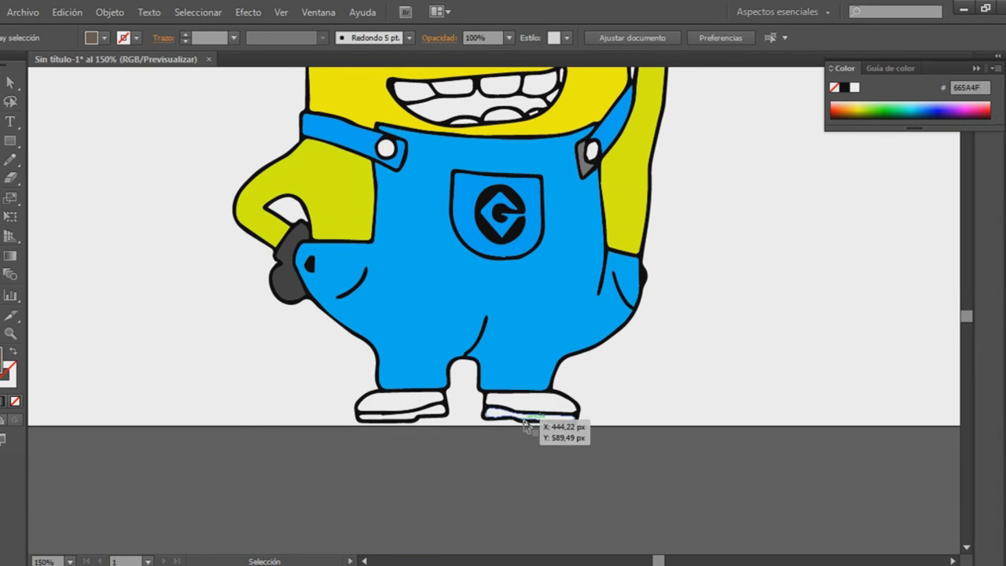
{"action": "key", "text": "a"}
{"action": "left_click", "coordinate": [393, 409]}
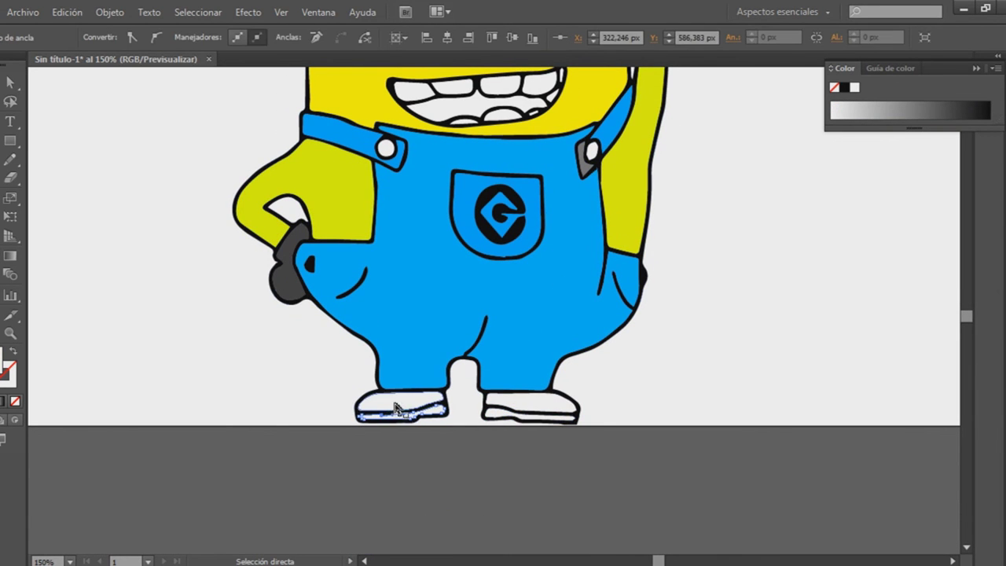
{"action": "left_click", "coordinate": [409, 419], "text": "shift"}
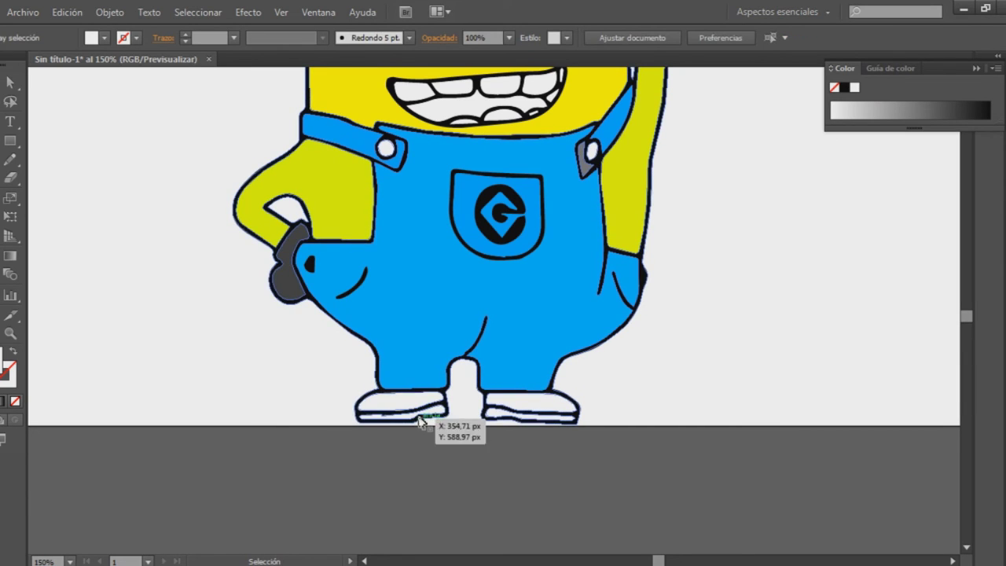
{"action": "left_click", "coordinate": [422, 415], "text": "shift"}
{"action": "left_click", "coordinate": [424, 402], "text": "shift"}
{"action": "left_click", "coordinate": [525, 419], "text": "shift"}
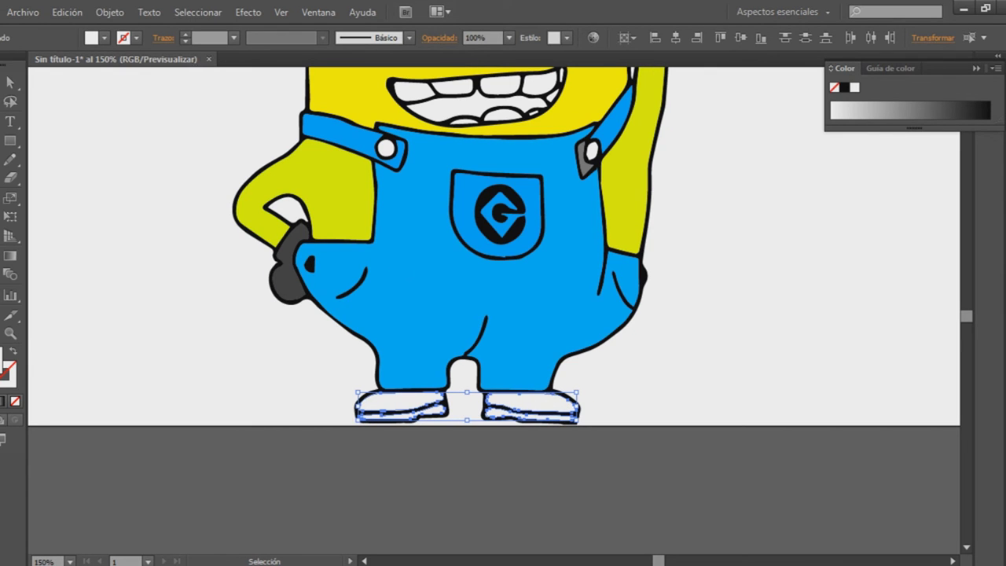
Step: Fill both shoes with near-black brown 28251B and set the Color panel to RGB
{"action": "double_click", "coordinate": [5, 356]}
{"action": "left_click_drag", "start_coordinate": [842, 376], "coordinate": [846, 367]}
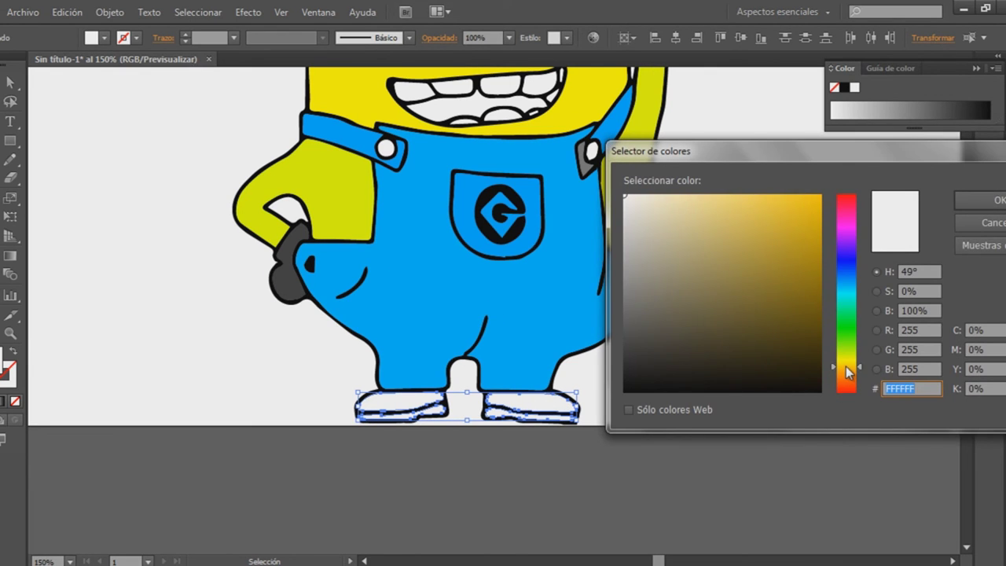
{"action": "left_click_drag", "start_coordinate": [730, 350], "coordinate": [693, 358]}
{"action": "left_click", "coordinate": [996, 201]}
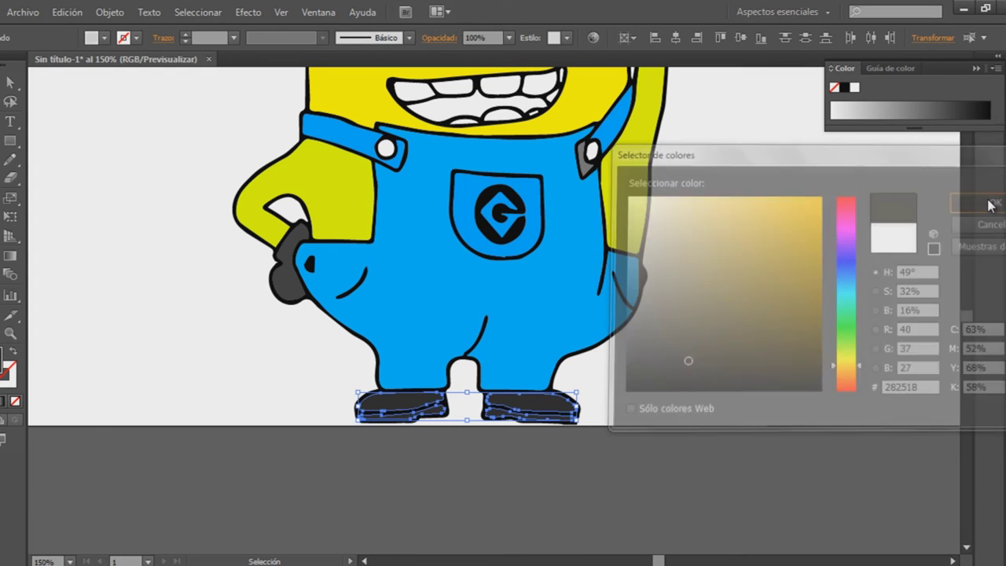
{"action": "left_click", "coordinate": [995, 69]}
{"action": "left_click", "coordinate": [864, 113]}
{"action": "left_click", "coordinate": [524, 483]}
{"action": "scroll", "coordinate": [503, 469], "scroll_direction": "up", "scroll_amount": 4}
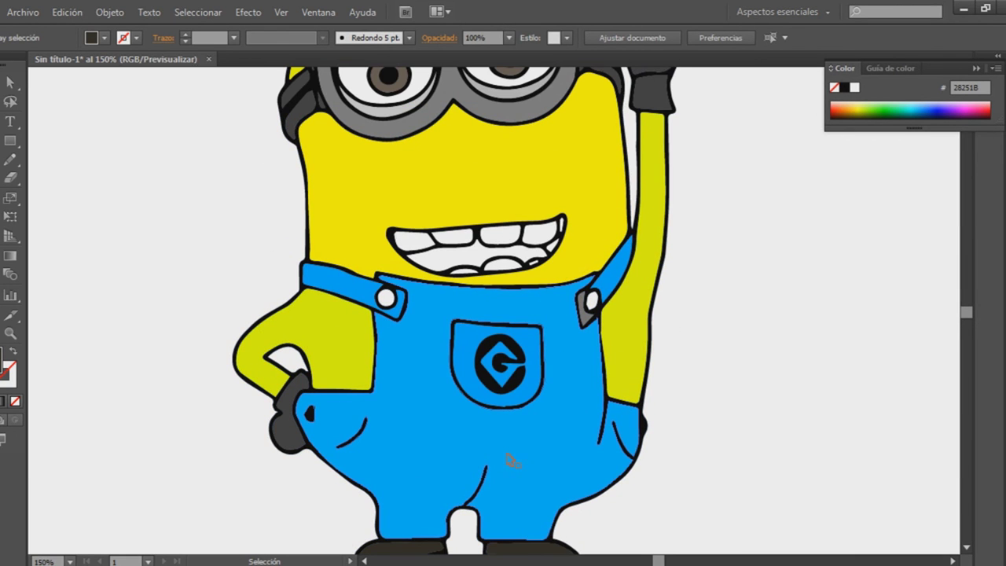
{"action": "key", "text": "ctrl+minus"}
{"action": "key", "text": "ctrl+minus"}
{"action": "key", "text": "ctrl+minus"}
{"action": "key", "text": "ctrl+plus"}
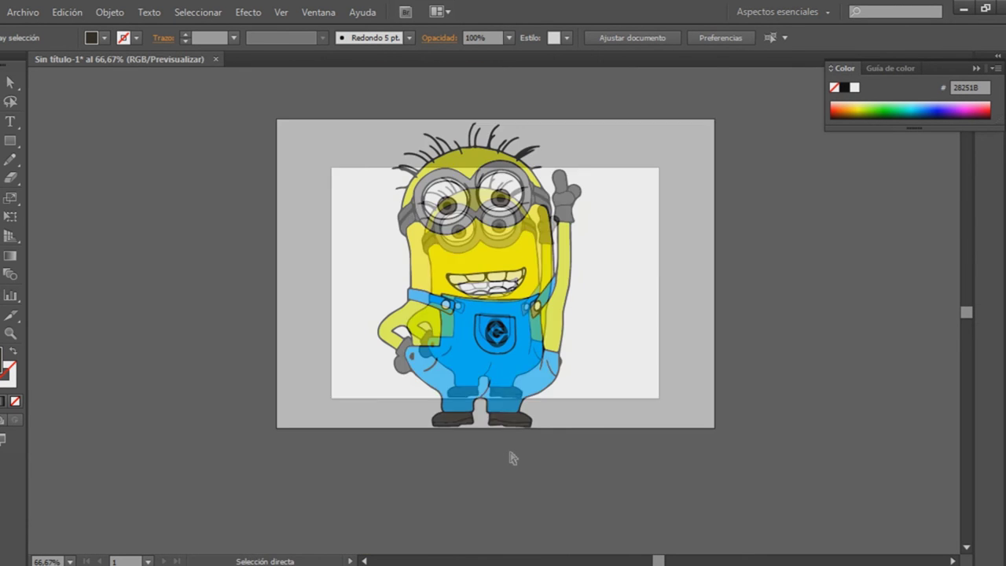
{"action": "key", "text": "ctrl+plus"}
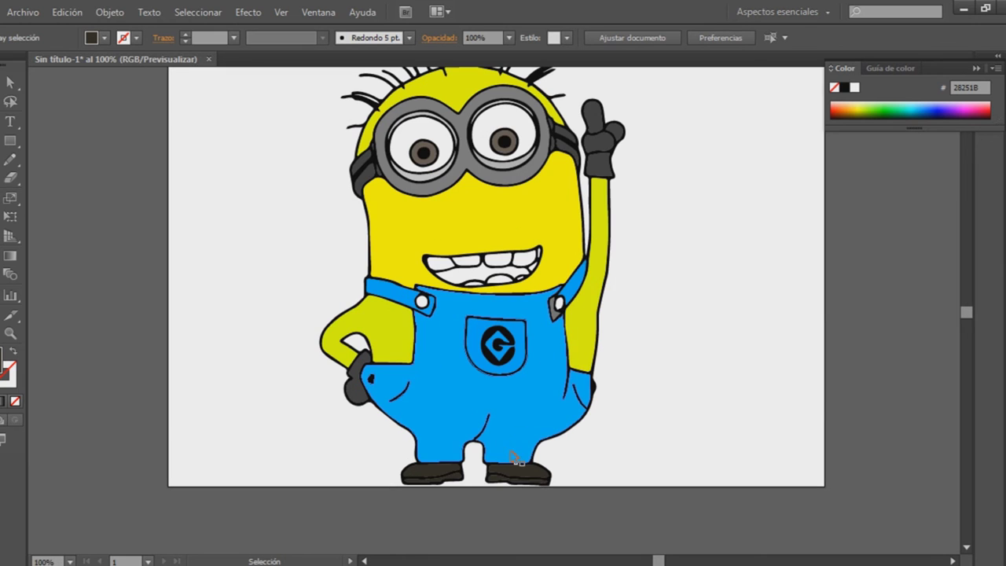
{"action": "key", "text": "ctrl+plus"}
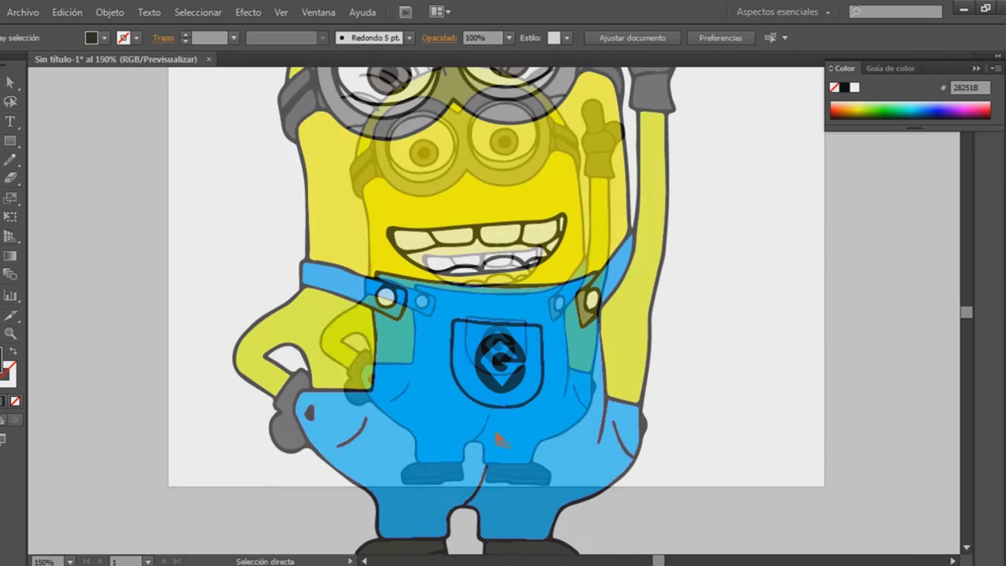
{"action": "key", "text": "ctrl+plus"}
{"action": "key", "text": "ctrl+plus"}
{"action": "key", "text": "ctrl+plus"}
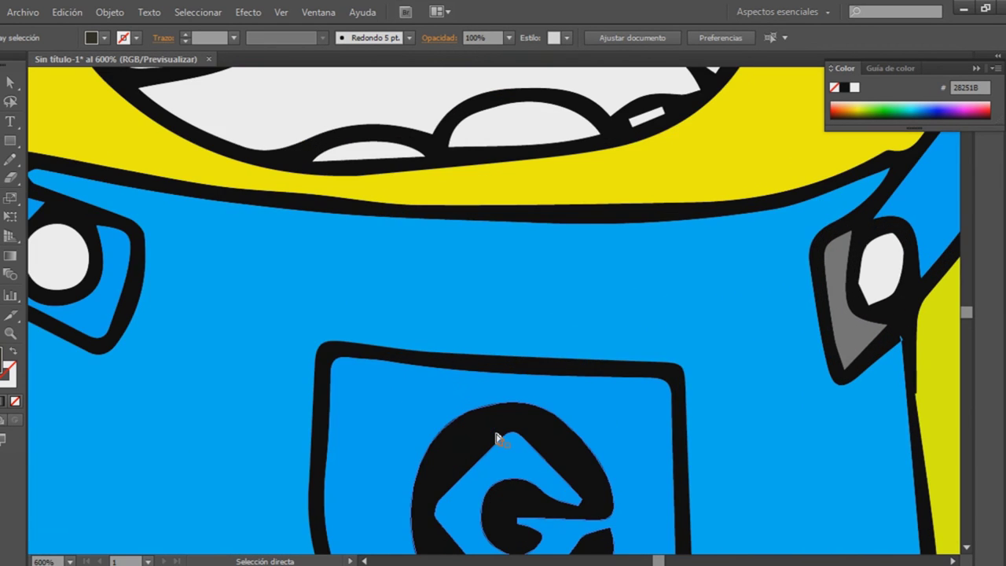
{"action": "key", "text": "ctrl+plus"}
{"action": "key", "text": "ctrl+plus"}
{"action": "key", "text": "ctrl+plus"}
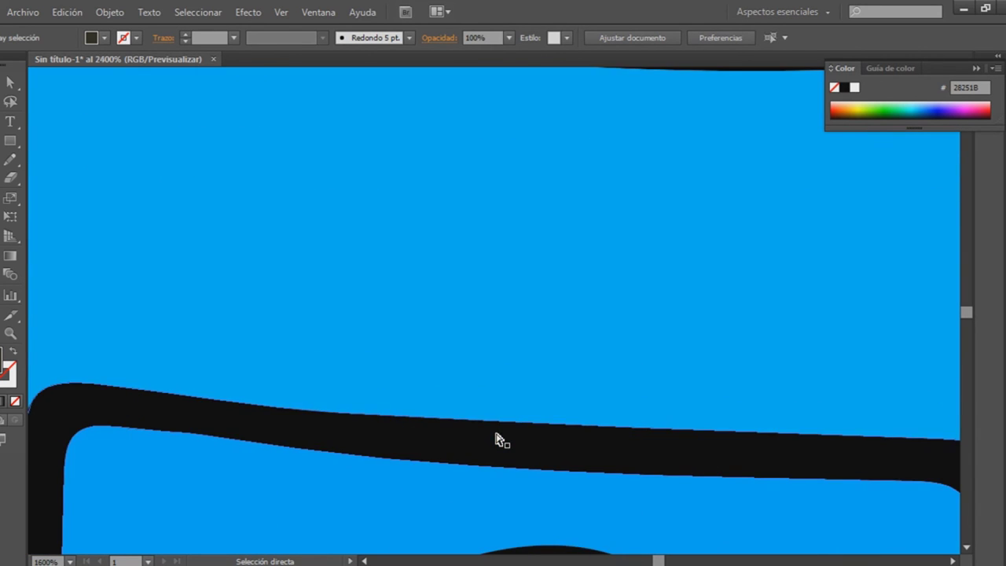
{"action": "key", "text": "ctrl+plus"}
{"action": "key", "text": "ctrl+minus"}
{"action": "key", "text": "ctrl+minus"}
{"action": "key", "text": "ctrl+minus"}
{"action": "key", "text": "ctrl+minus"}
{"action": "key", "text": "ctrl+minus"}
{"action": "key", "text": "ctrl+minus"}
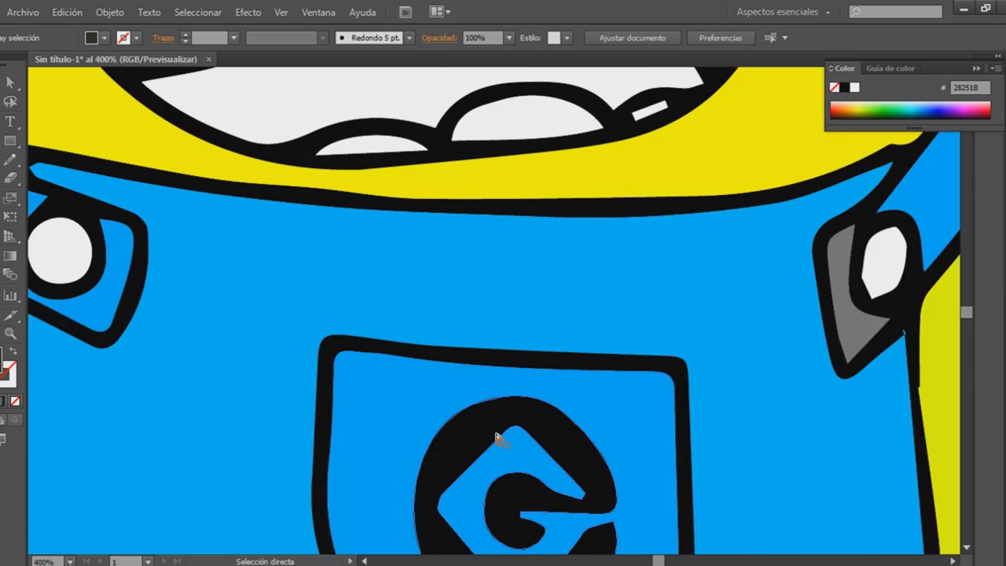
{"action": "key", "text": "ctrl+minus"}
{"action": "key", "text": "ctrl+minus"}
{"action": "key", "text": "ctrl+minus"}
{"action": "key", "text": "ctrl+minus"}
{"action": "key", "text": "ctrl+minus"}
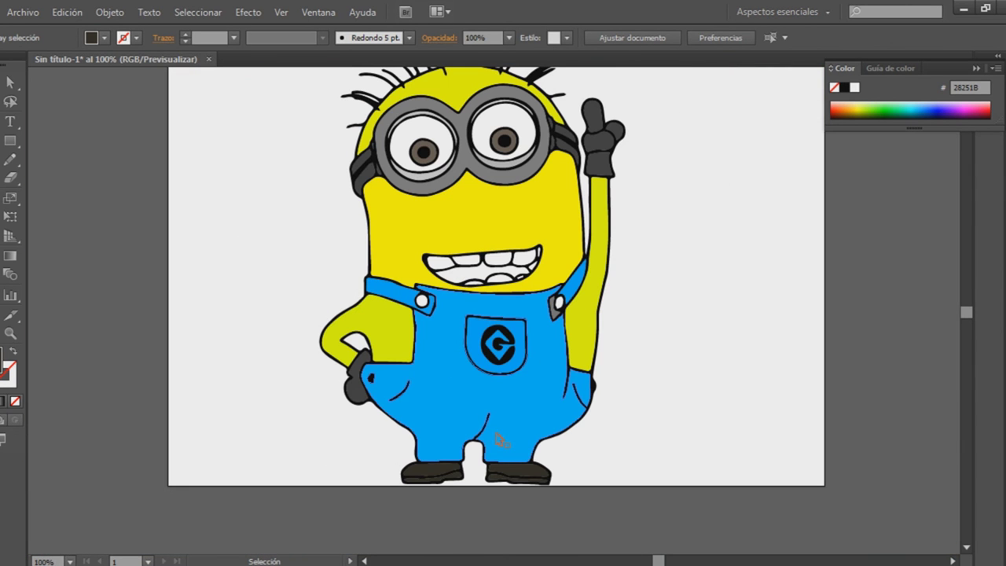
{"action": "scroll", "coordinate": [488, 346], "scroll_direction": "up", "scroll_amount": 2}
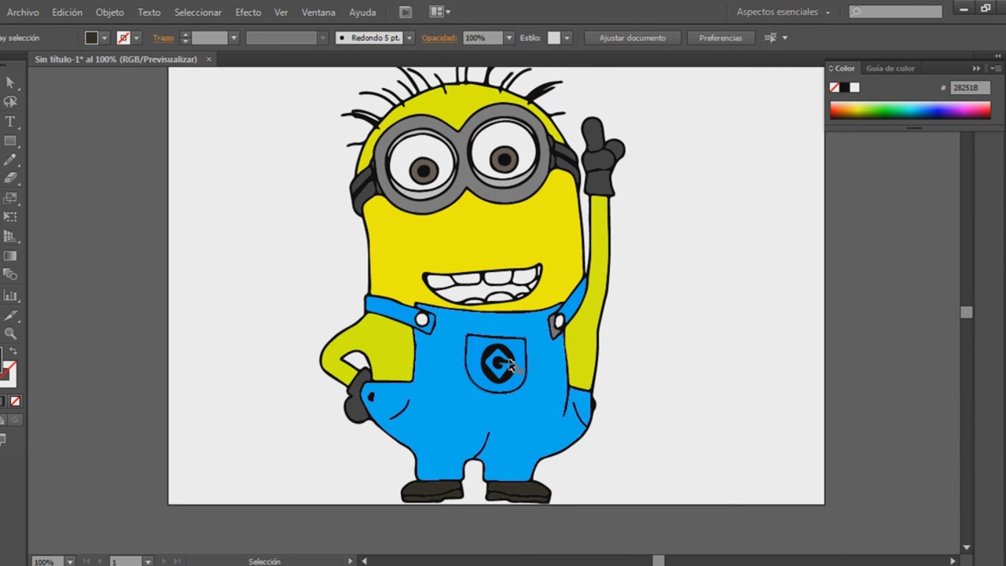
{"action": "scroll", "coordinate": [511, 370], "scroll_direction": "up", "scroll_amount": 1}
{"action": "scroll", "coordinate": [542, 385], "scroll_direction": "up", "scroll_amount": 1}
{"action": "left_click", "coordinate": [559, 373]}
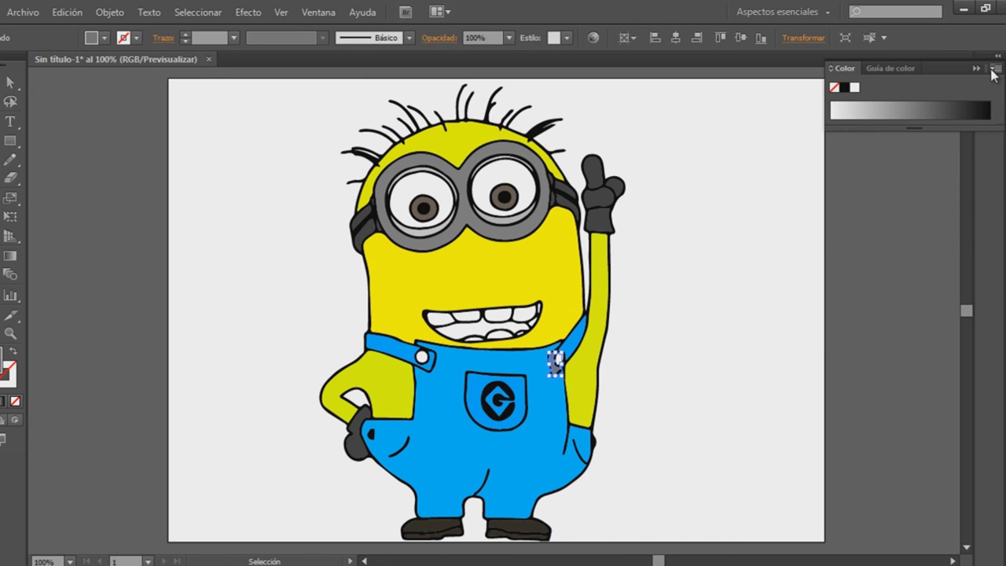
Step: Switch the Color panel to RGB and fill the grey strap patch with blue 0089F9
{"action": "left_click", "coordinate": [994, 69]}
{"action": "left_click", "coordinate": [879, 122]}
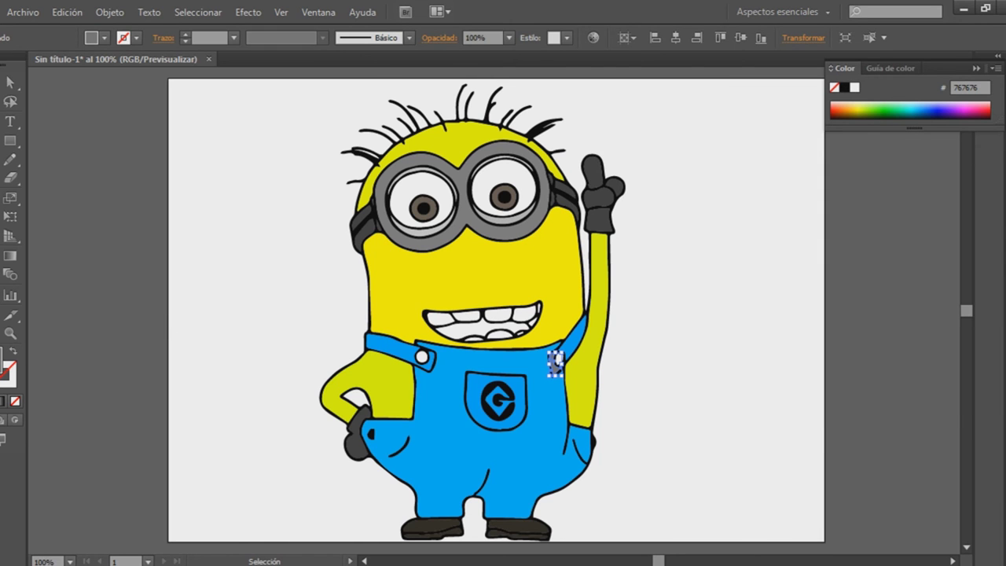
{"action": "left_click", "coordinate": [847, 279]}
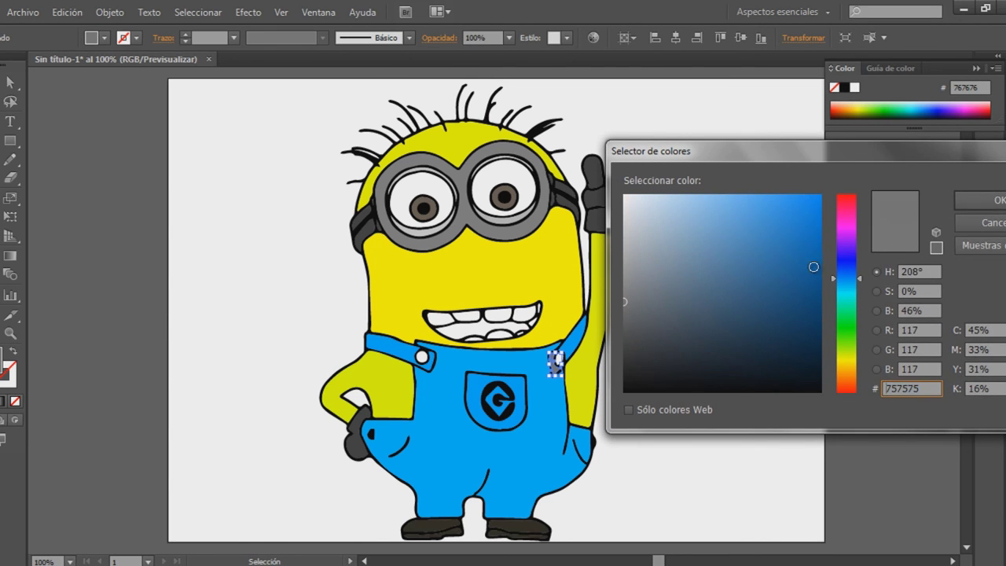
{"action": "left_click_drag", "start_coordinate": [752, 265], "coordinate": [822, 196]}
{"action": "left_click", "coordinate": [964, 206]}
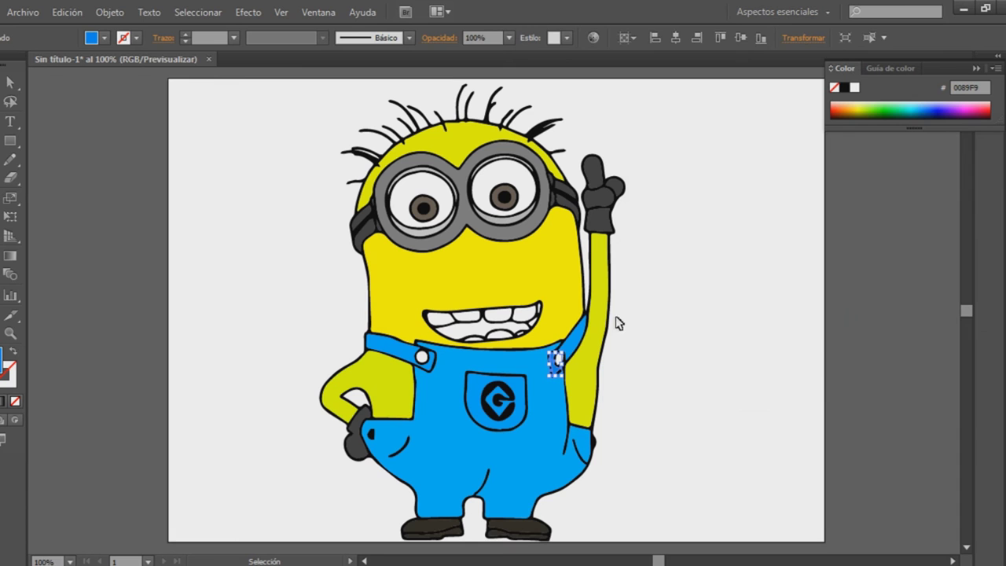
{"action": "left_click", "coordinate": [778, 349]}
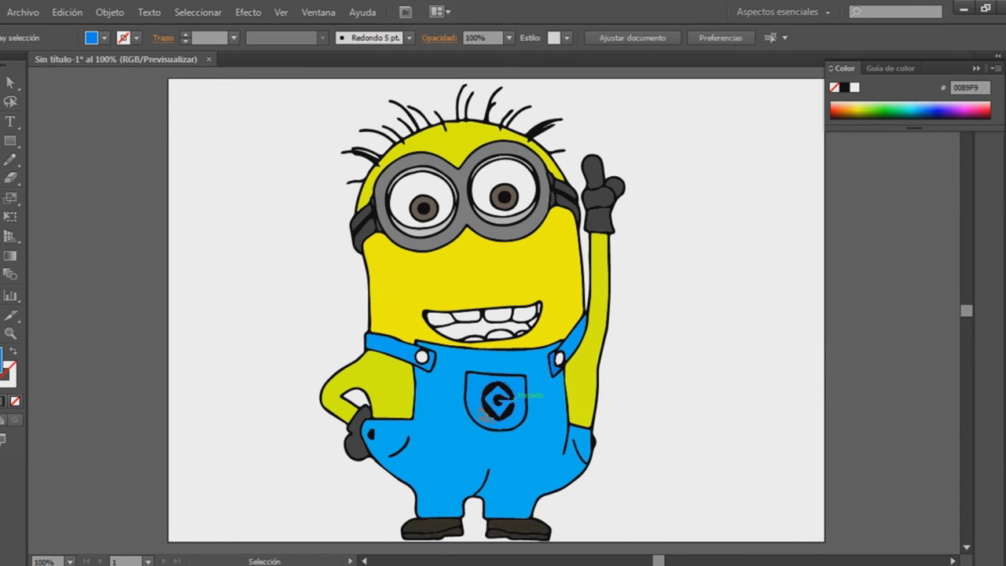
Step: Nudge the lower teeth object a few pixels upward inside the mouth
{"action": "scroll", "coordinate": [487, 401], "scroll_direction": "down", "scroll_amount": 2}
{"action": "scroll", "coordinate": [464, 417], "scroll_direction": "down", "scroll_amount": 2}
{"action": "scroll", "coordinate": [464, 427], "scroll_direction": "up", "scroll_amount": 4}
{"action": "scroll", "coordinate": [464, 428], "scroll_direction": "up", "scroll_amount": 3}
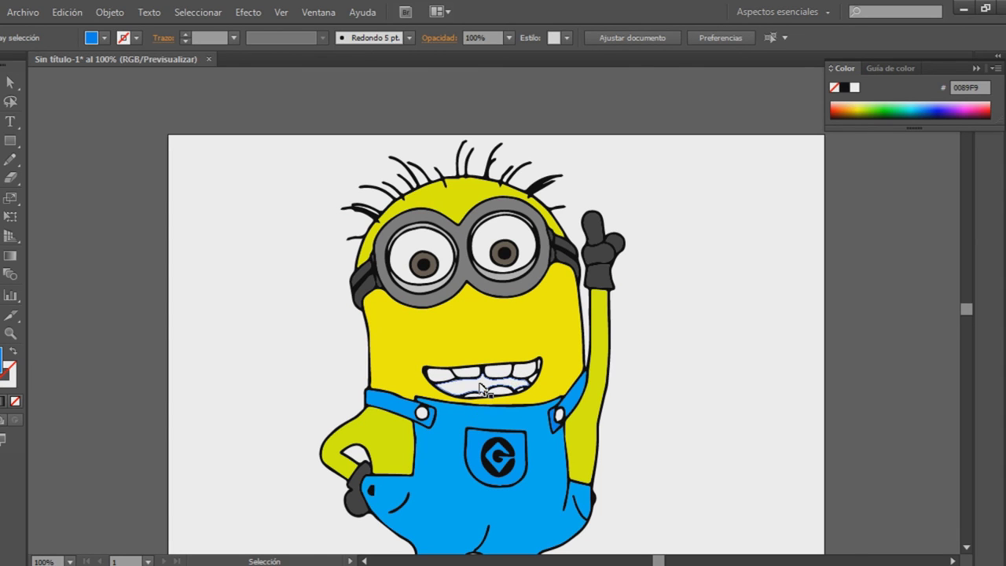
{"action": "left_click_drag", "start_coordinate": [482, 388], "coordinate": [477, 378]}
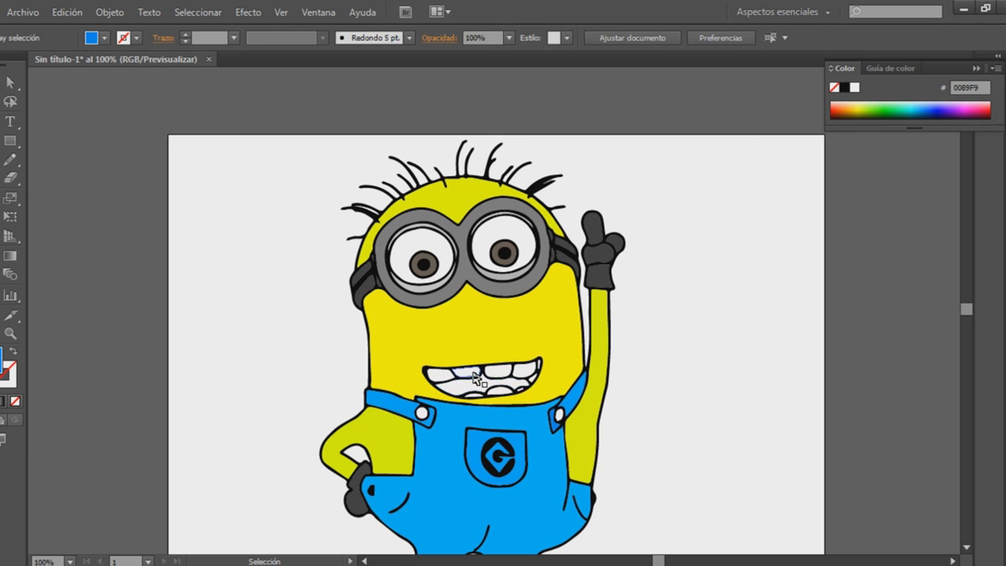